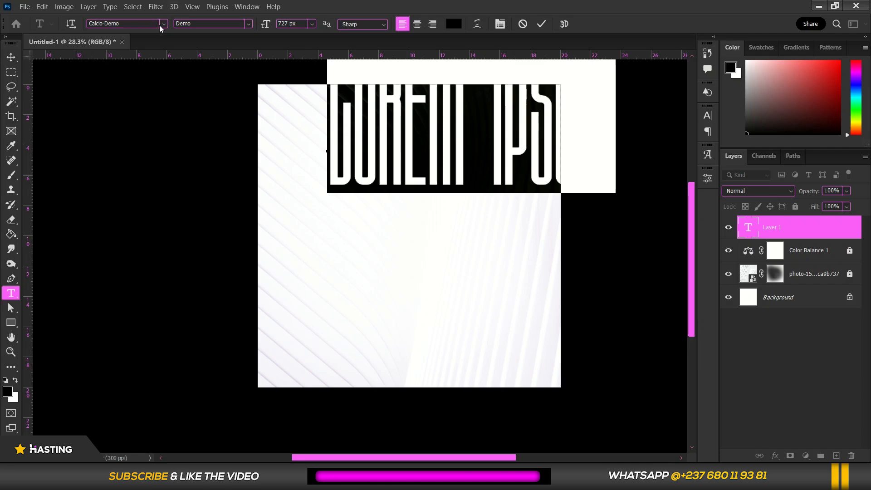
# Set the selected placeholder text to the Dee Quickest Sans font at a size of 146 px
pyautogui.click(164, 24)
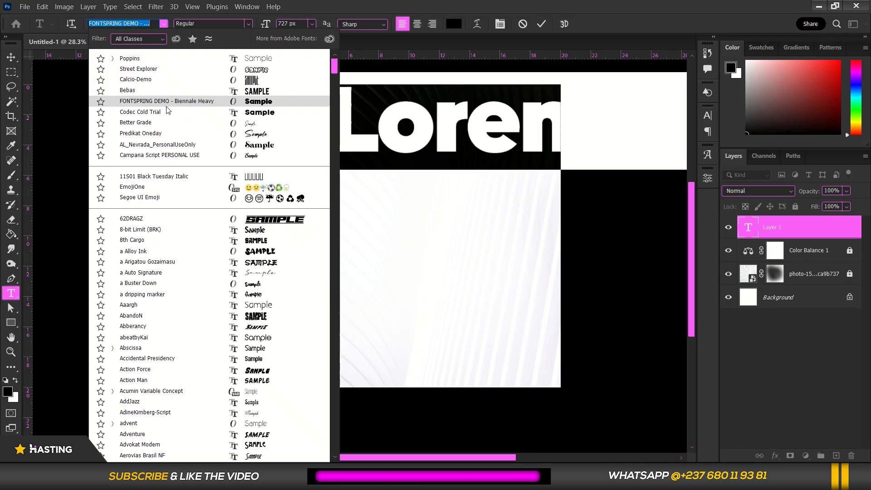
pyautogui.write('dee')
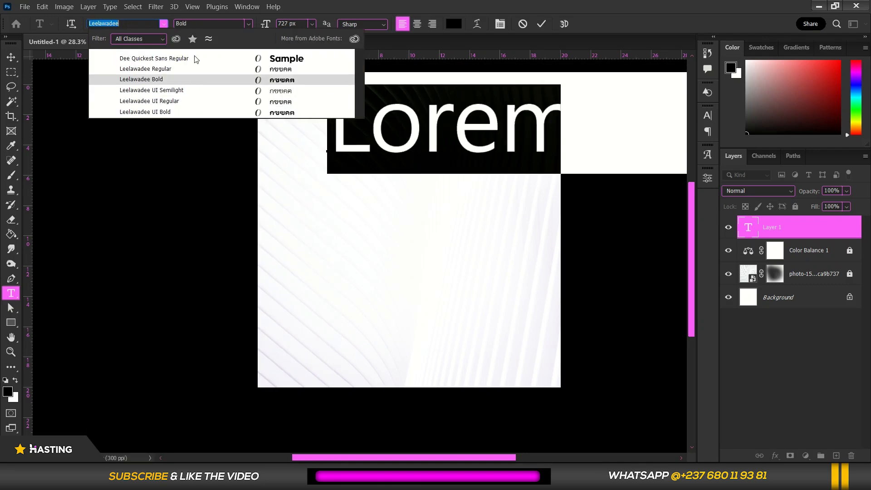
pyautogui.click(195, 56)
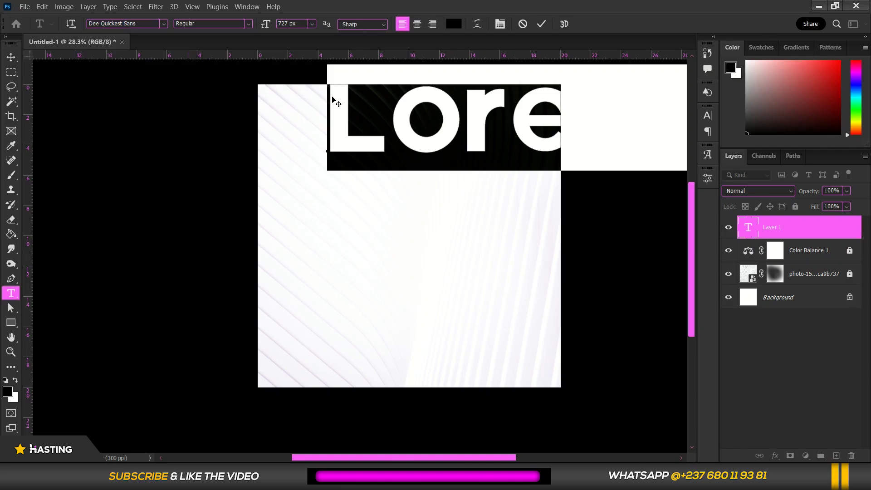
pyautogui.moveTo(268, 27); pyautogui.dragTo(217, 49)
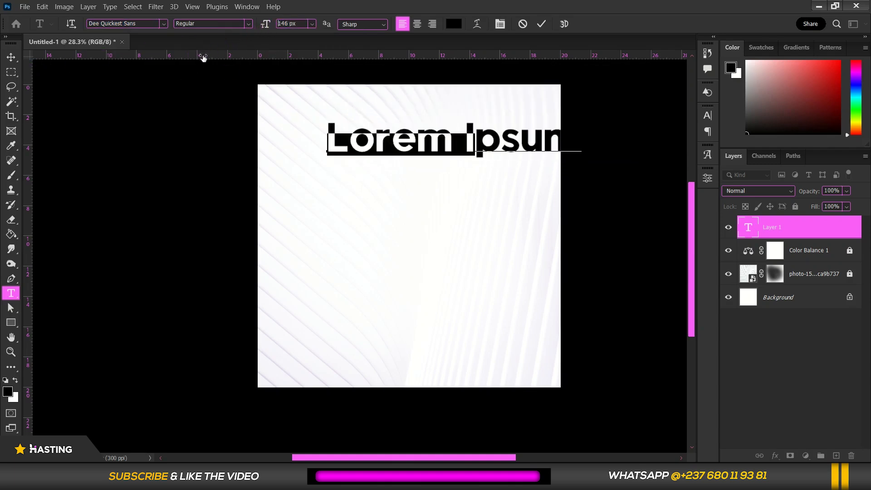
pyautogui.press('Return')
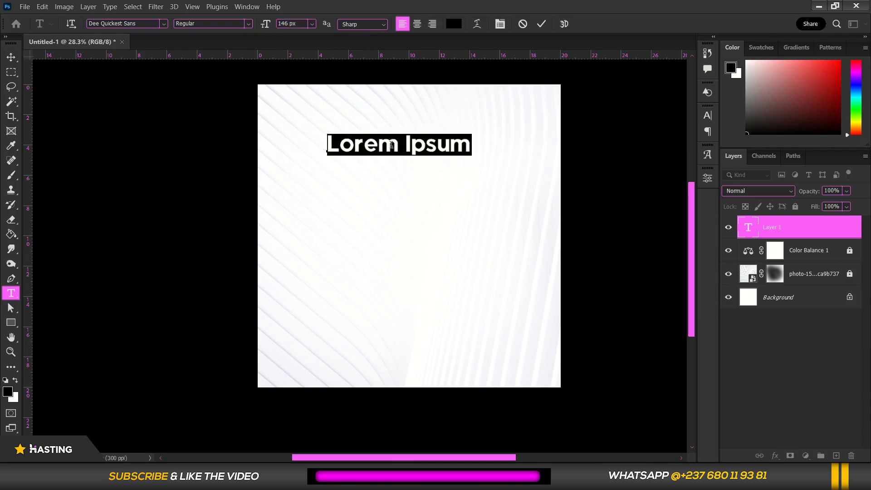
# Replace the placeholder text on the canvas with "Happy New"
pyautogui.click(391, 144)
pyautogui.tripleClick(391, 145)
pyautogui.write('H')
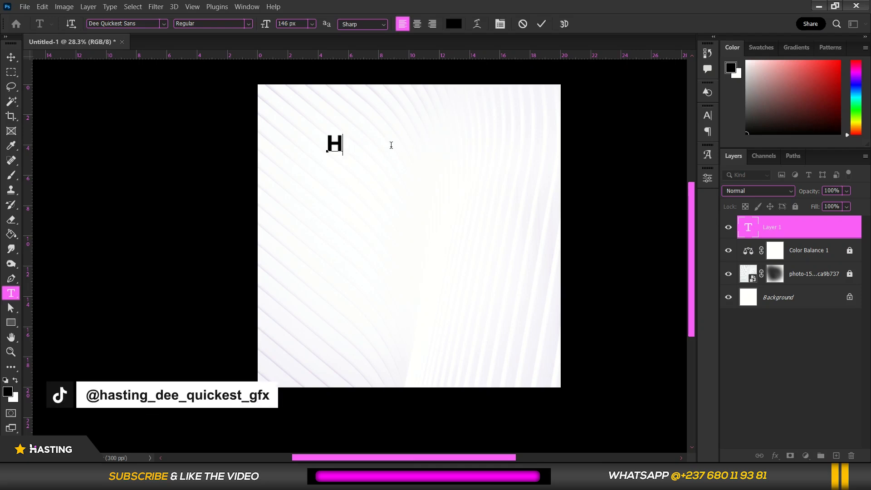
pyautogui.write('appy')
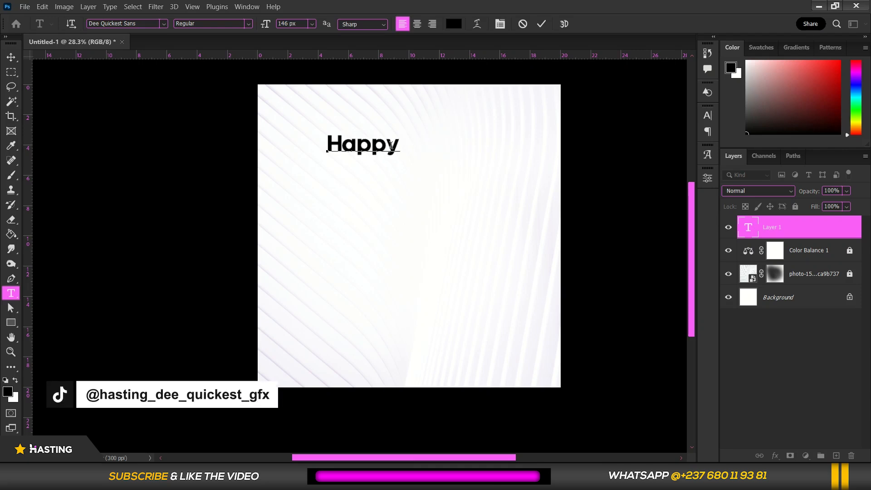
pyautogui.write(' New')
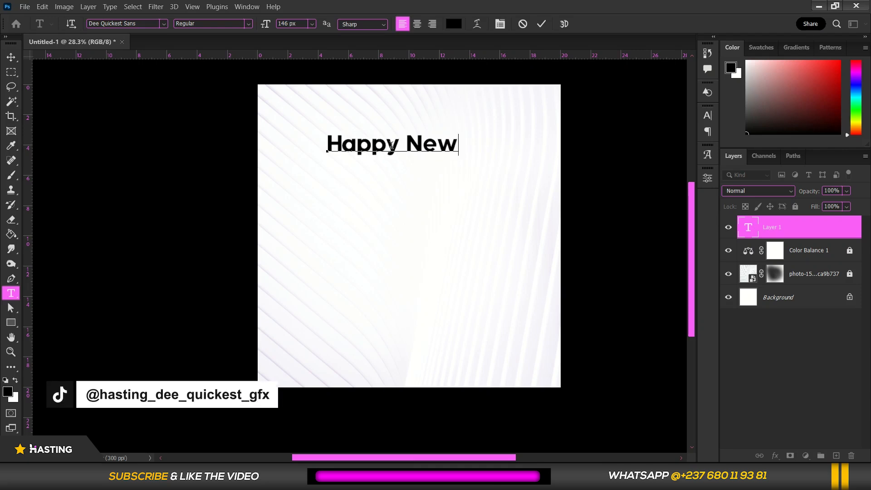
# Set the "Happy New" text size to 126 px and move it slightly down and to the left on the canvas
pyautogui.hotkey('ctrl', 'a')
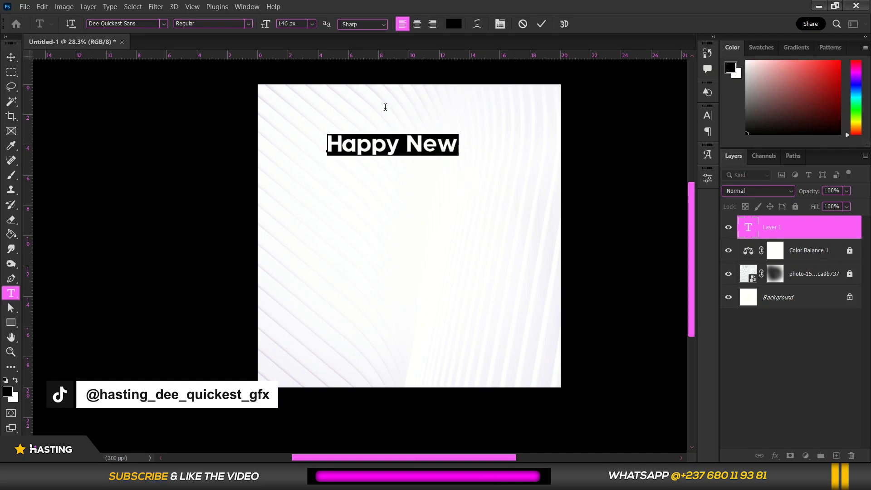
pyautogui.moveTo(266, 23); pyautogui.dragTo(253, 40)
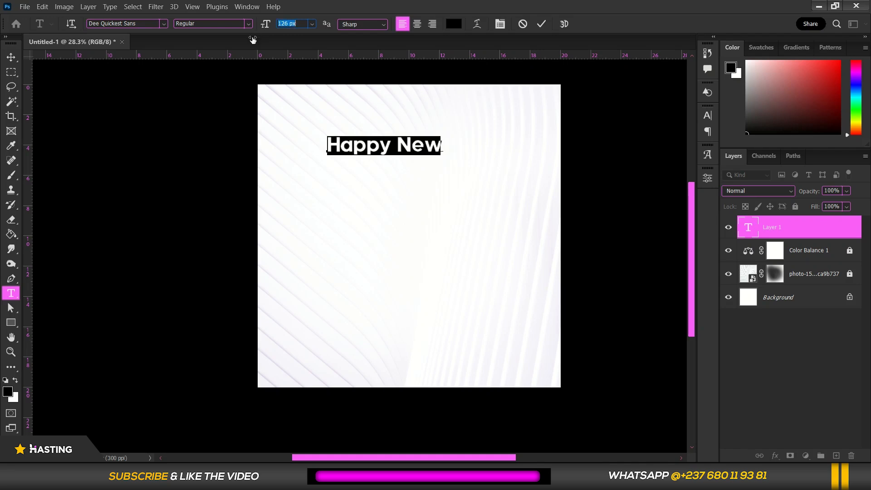
pyautogui.click(377, 144)
pyautogui.moveTo(383, 169)
pyautogui.mouseDown()
pyautogui.moveTo(394, 169)
pyautogui.moveTo(356, 168)
pyautogui.moveTo(370, 175)
pyautogui.mouseUp()
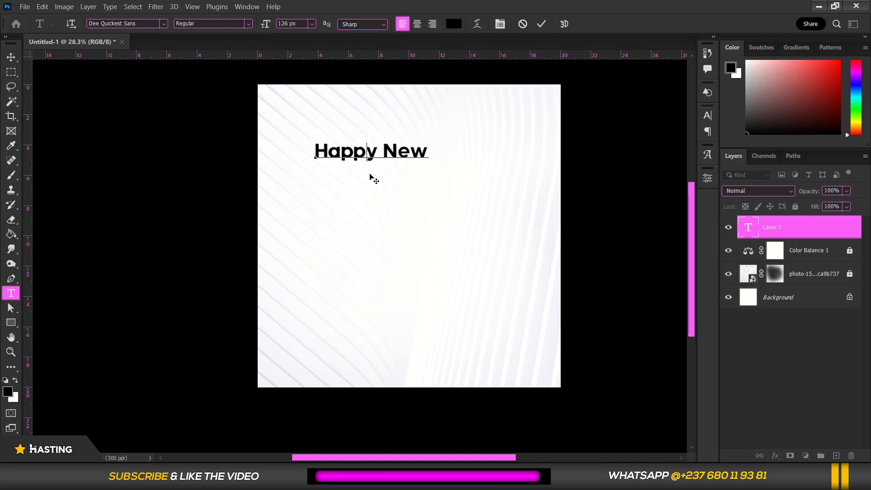
pyautogui.click(542, 24)
pyautogui.scroll(1, 387, 197)
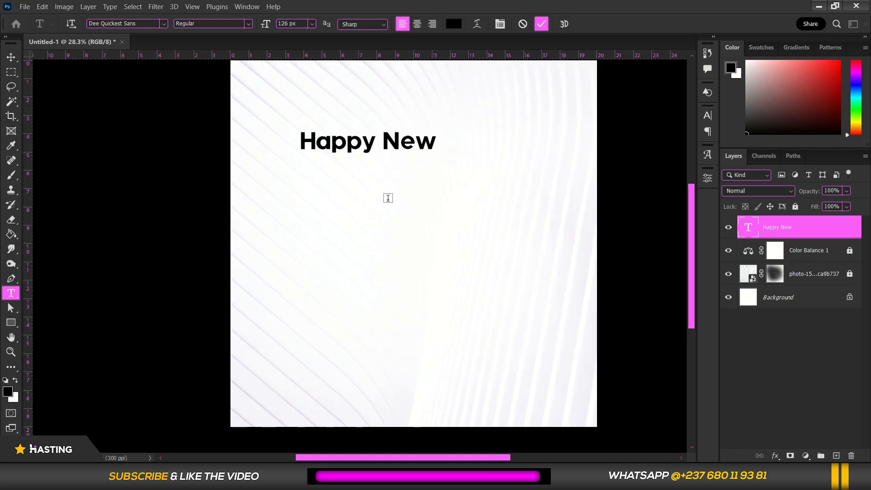
pyautogui.scroll(-1, 345, 185)
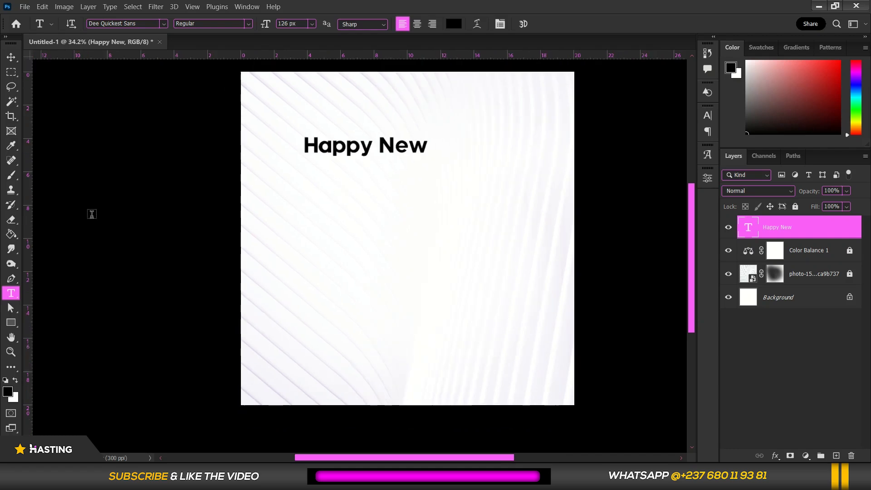
# Add a separate text line "WEEK" below "Happy New" and set its font to Calcio-Demo
pyautogui.click(312, 228)
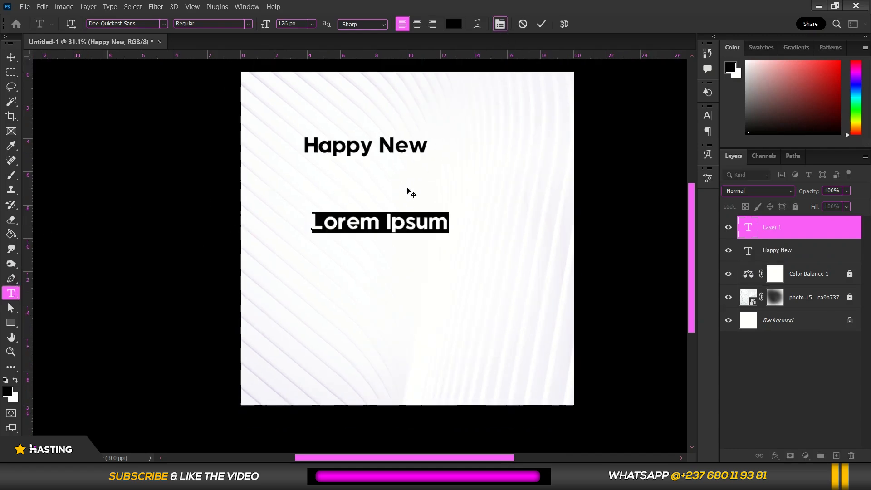
pyautogui.write('WEEK')
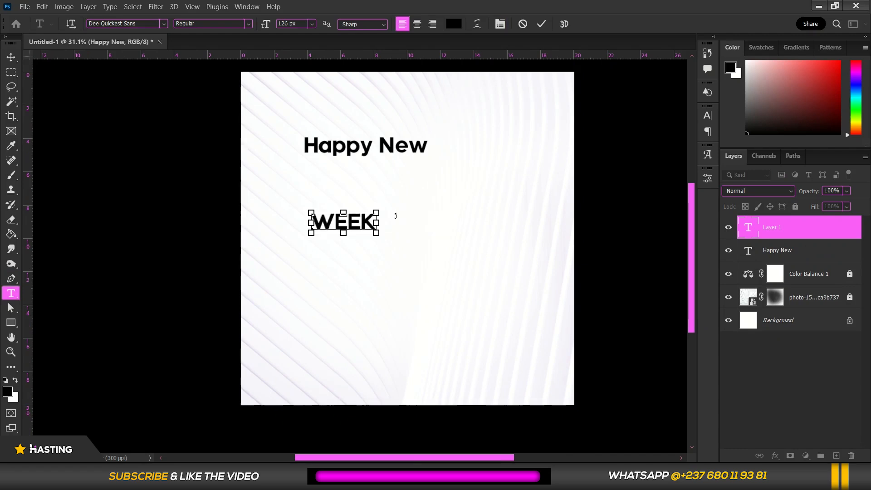
pyautogui.hotkey('ctrl', 'a')
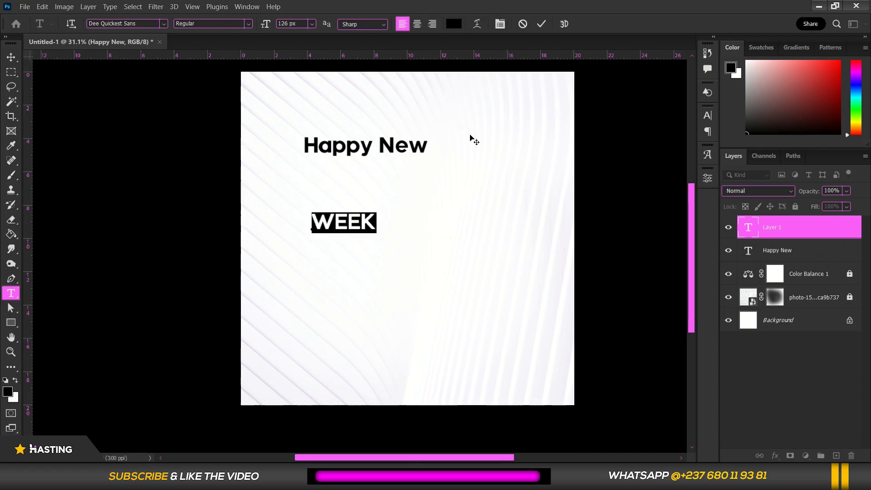
pyautogui.click(500, 24)
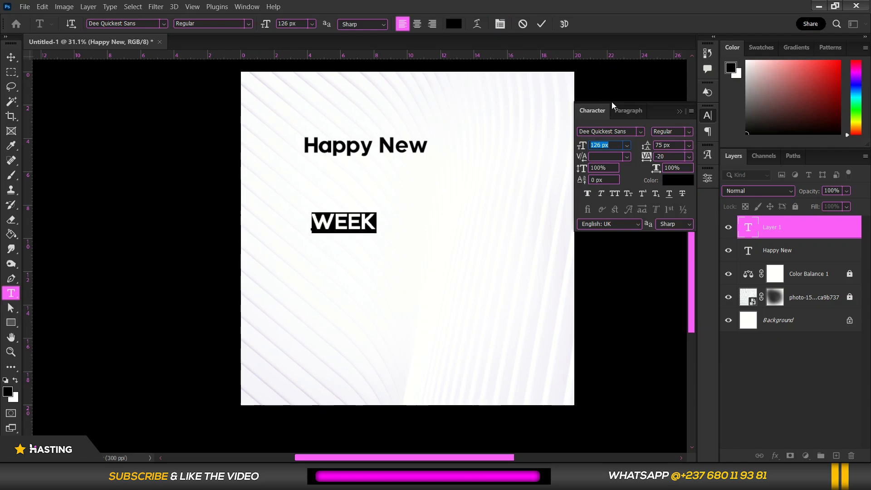
pyautogui.click(642, 132)
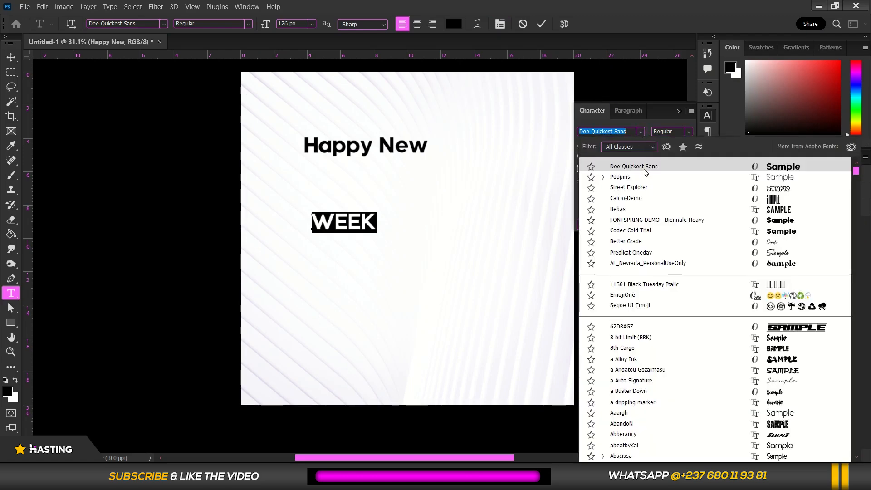
pyautogui.click(658, 199)
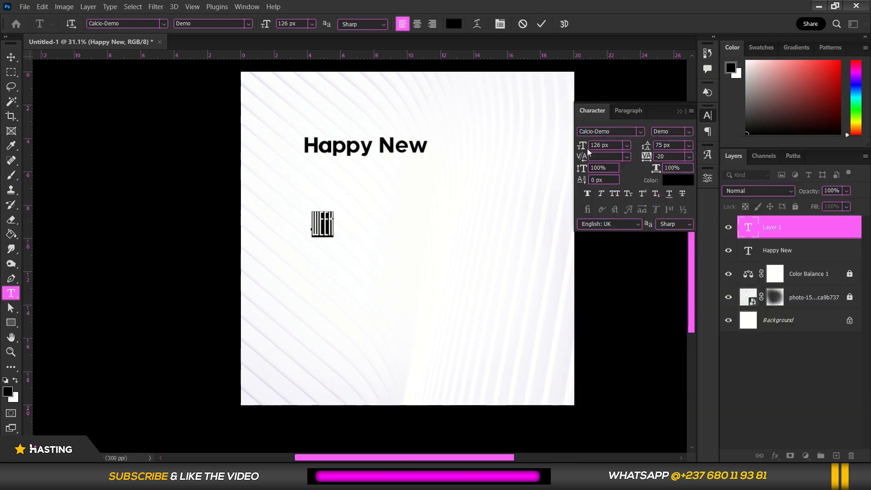
# Enlarge the "WEEK" text to 726 px and position it directly beneath "Happy New"
pyautogui.moveTo(582, 146); pyautogui.dragTo(655, 131)
pyautogui.click(431, 224)
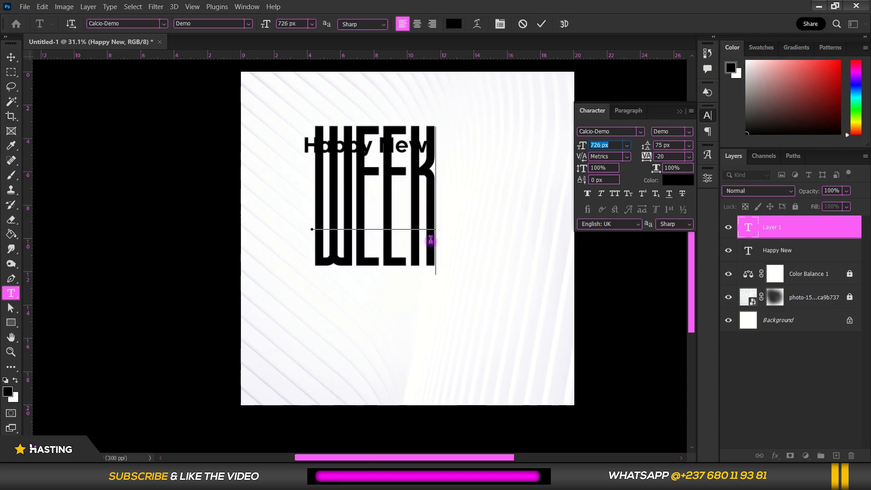
pyautogui.moveTo(449, 319); pyautogui.dragTo(440, 350)
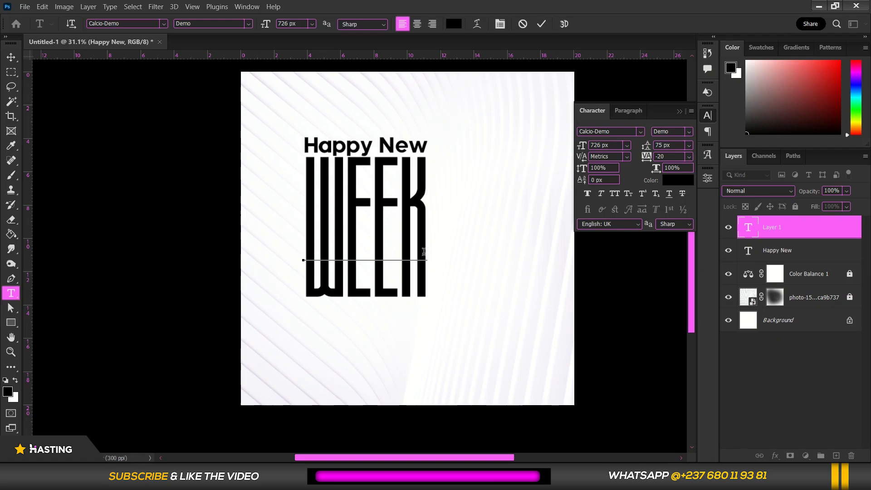
pyautogui.click(10, 57)
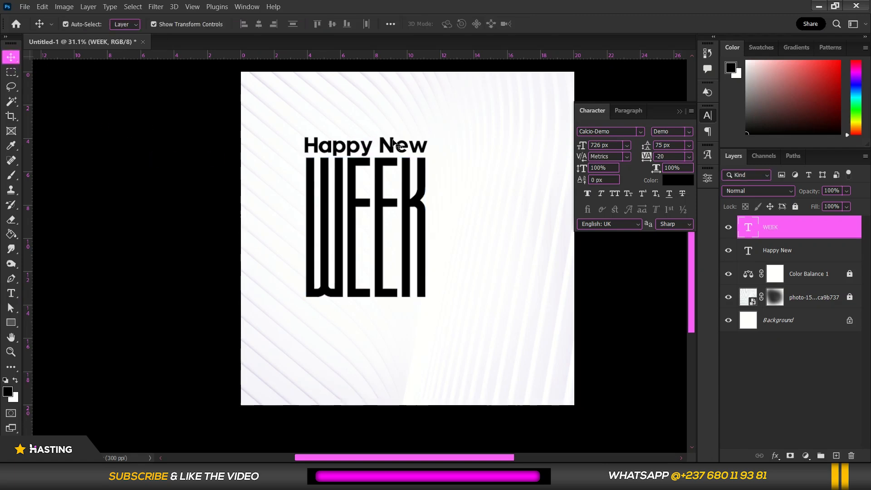
# Set the "Happy New" text size to 122 px to match the width of "WEEK"
pyautogui.doubleClick(403, 150)
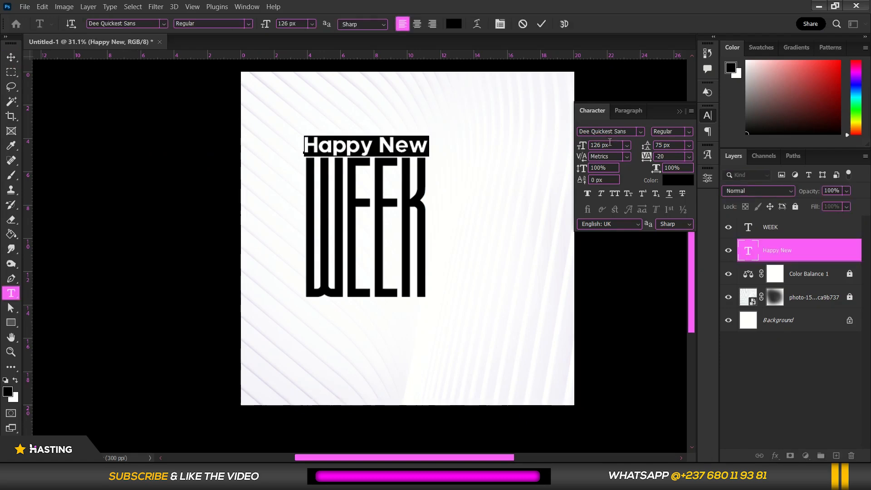
pyautogui.press('Down')
pyautogui.press('Down')
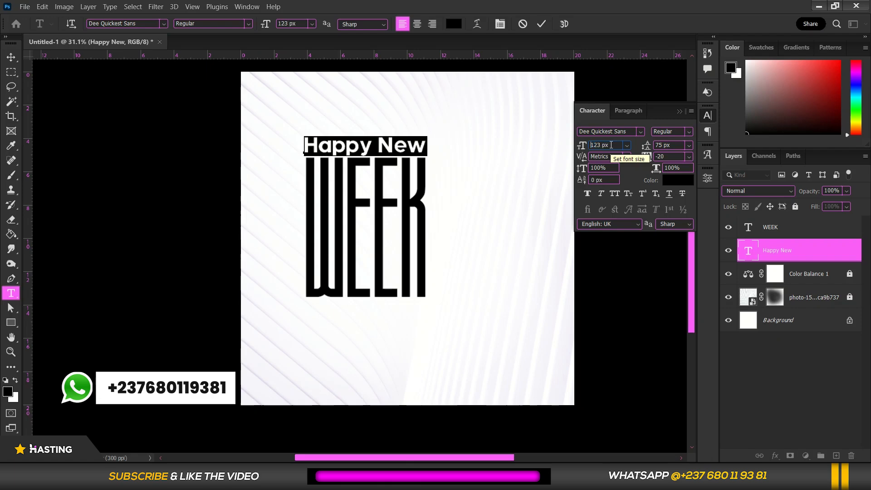
pyautogui.press('Down')
pyautogui.click(392, 148)
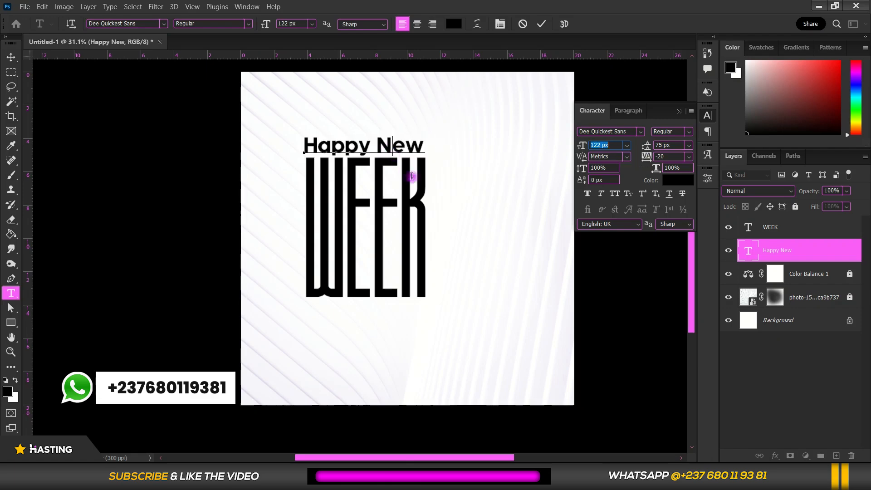
# Nudge "Happy New" into line with "WEEK" and move its layer above the WEEK layer
pyautogui.moveTo(419, 193); pyautogui.dragTo(422, 194)
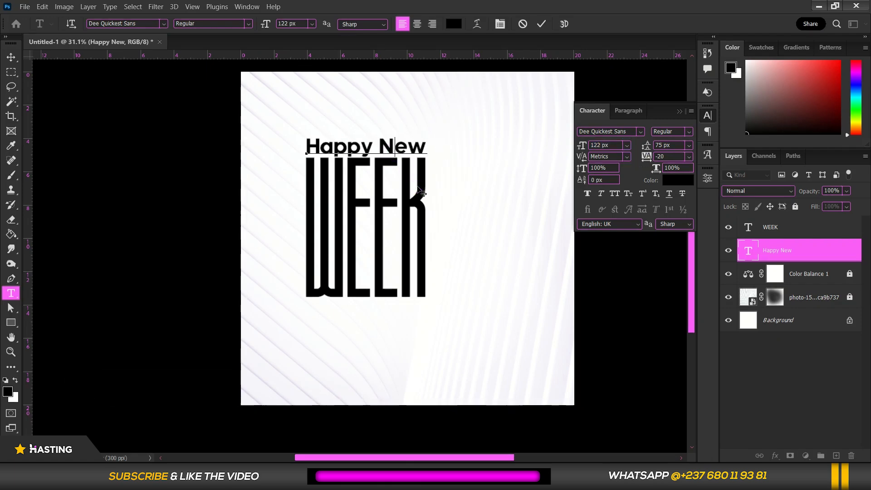
pyautogui.click(11, 57)
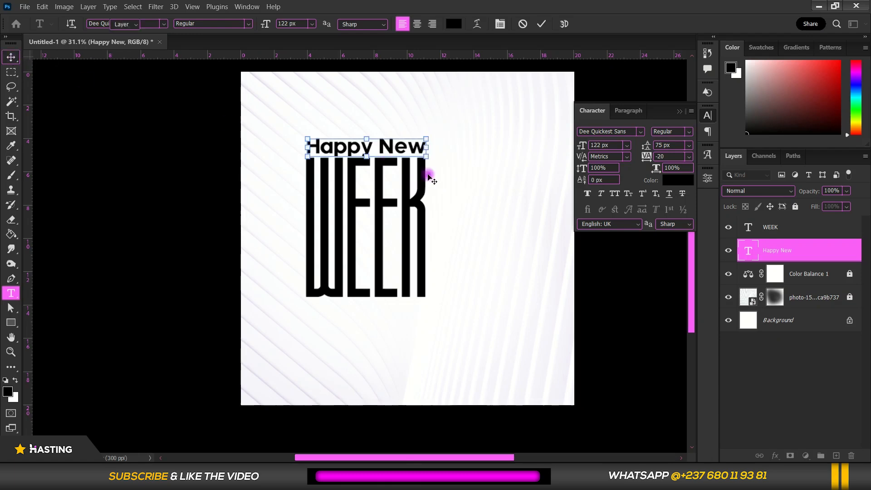
pyautogui.moveTo(838, 252); pyautogui.dragTo(834, 222)
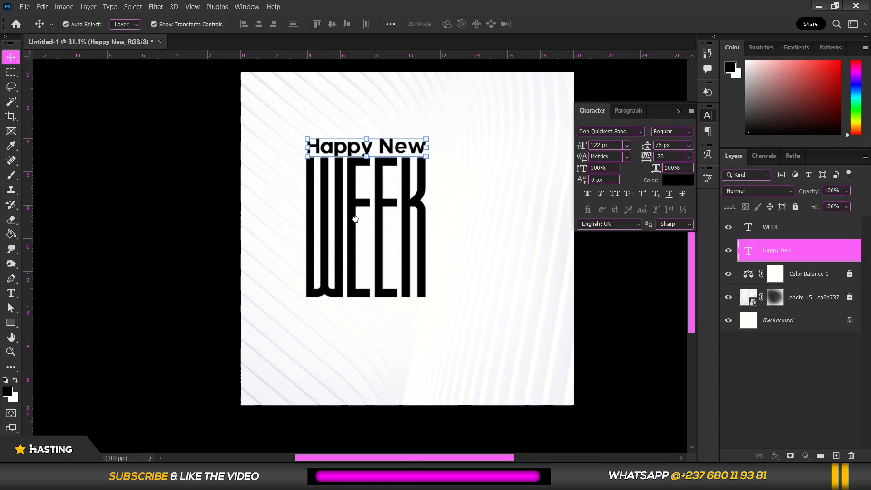
# Apply a linear Gradient Overlay to the WEEK text layer and adjust the gradient's scale
pyautogui.click(416, 208)
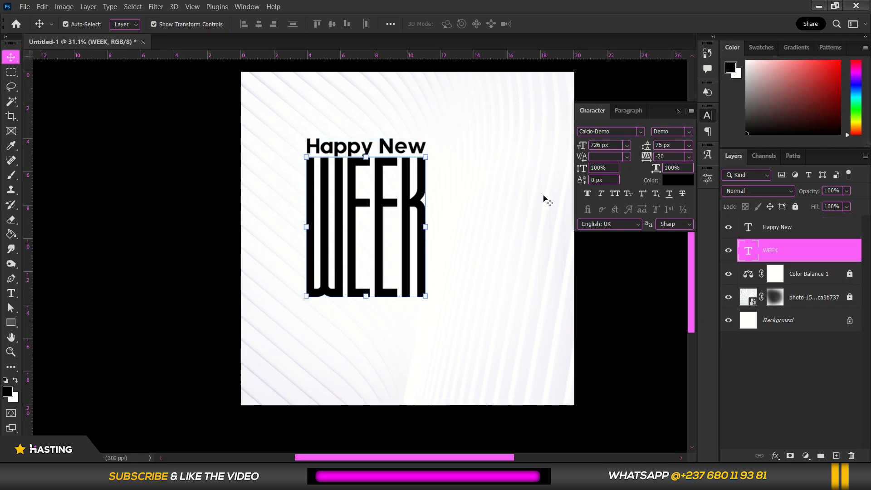
pyautogui.rightClick(815, 251)
pyautogui.click(698, 16)
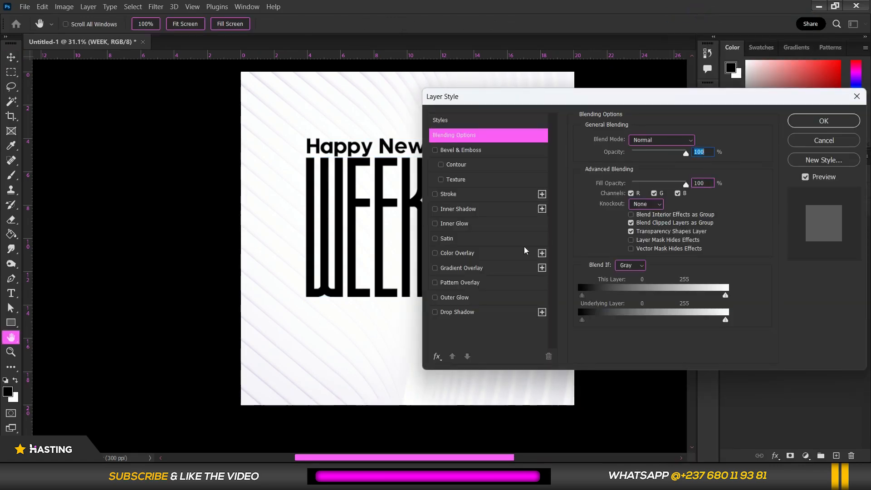
pyautogui.click(479, 272)
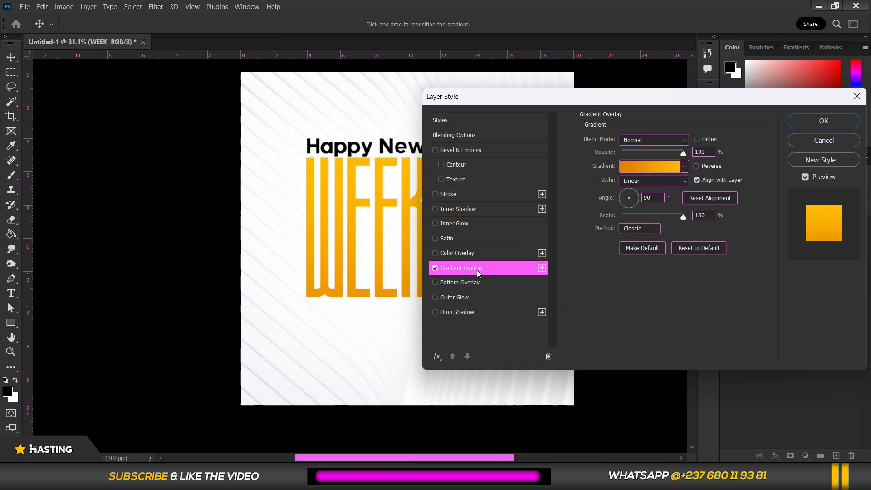
pyautogui.moveTo(677, 96); pyautogui.dragTo(736, 81)
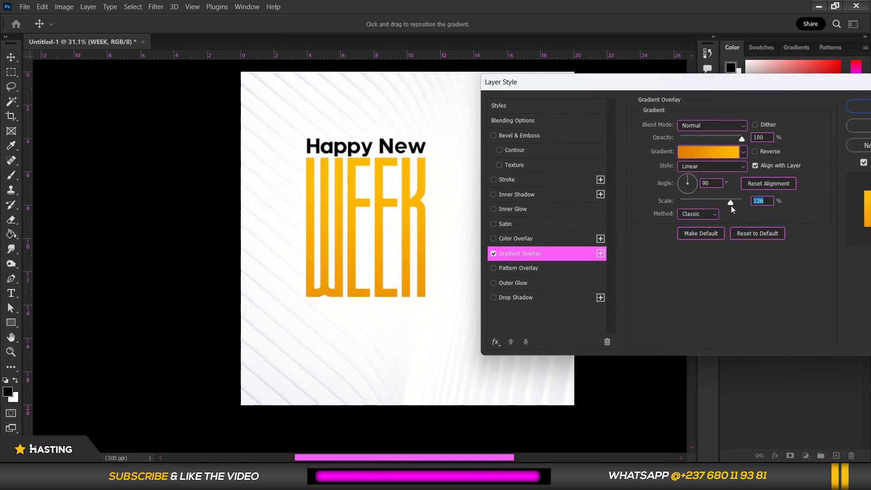
pyautogui.moveTo(731, 206); pyautogui.dragTo(738, 208)
# Change the WEEK gradient's lighter end stop to yellow #ffd800, save the gradient as a new preset, and accept it
pyautogui.click(720, 151)
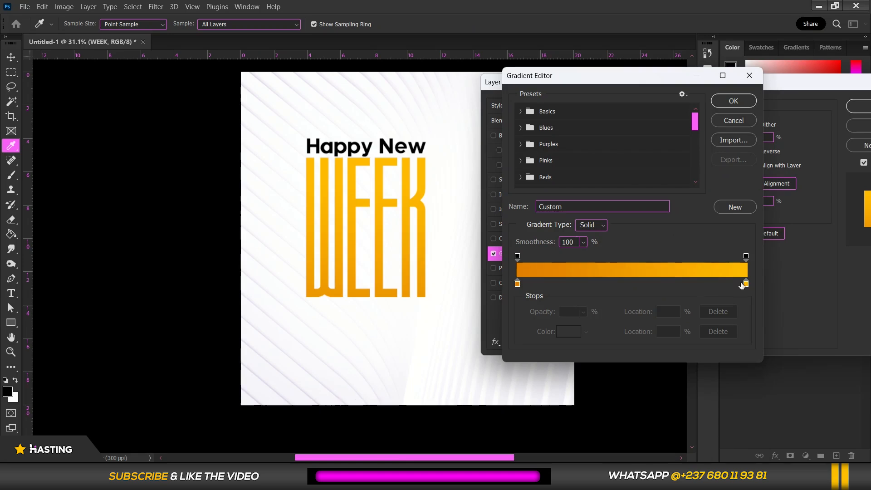
pyautogui.click(747, 284)
pyautogui.doubleClick(747, 285)
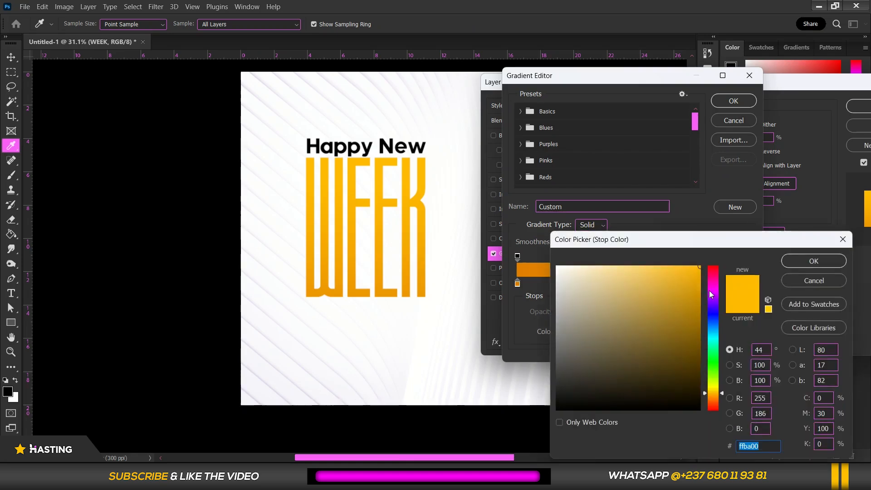
pyautogui.moveTo(710, 392); pyautogui.dragTo(715, 390)
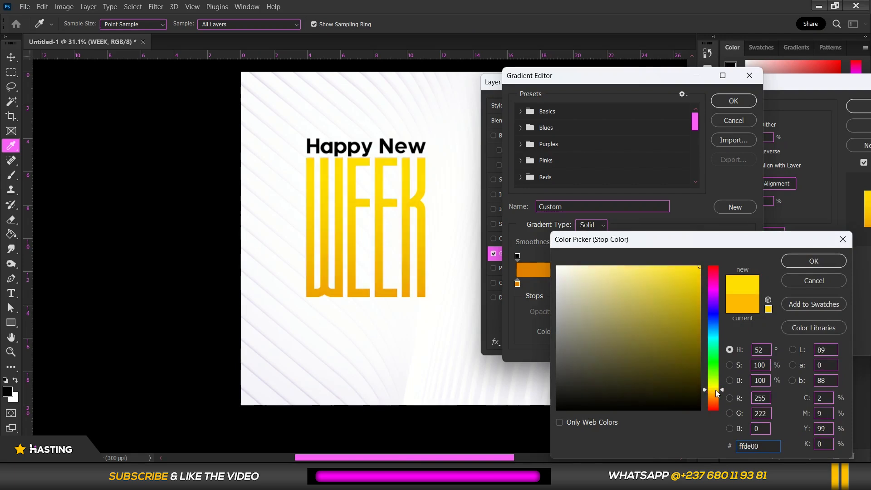
pyautogui.click(716, 391)
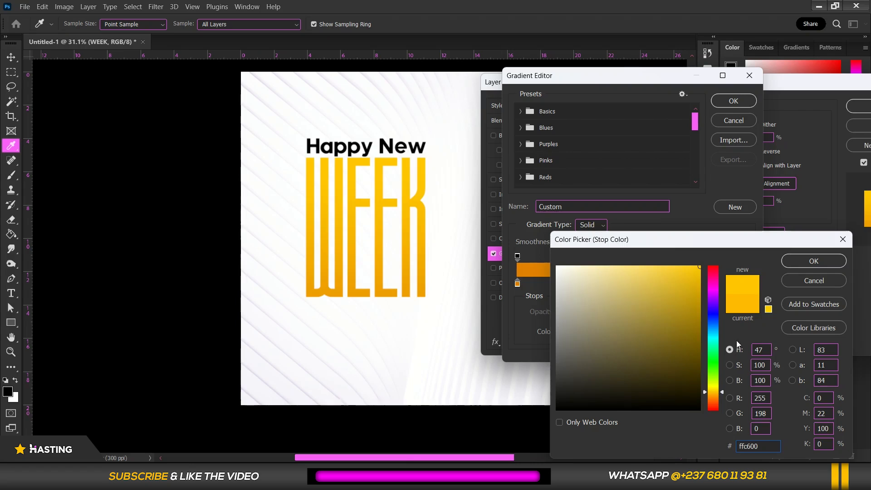
pyautogui.click(714, 394)
pyautogui.click(715, 393)
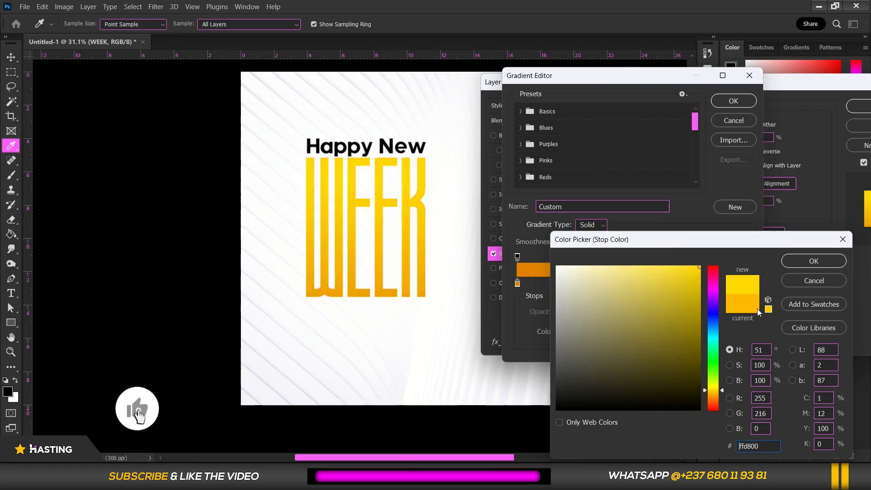
pyautogui.click(811, 266)
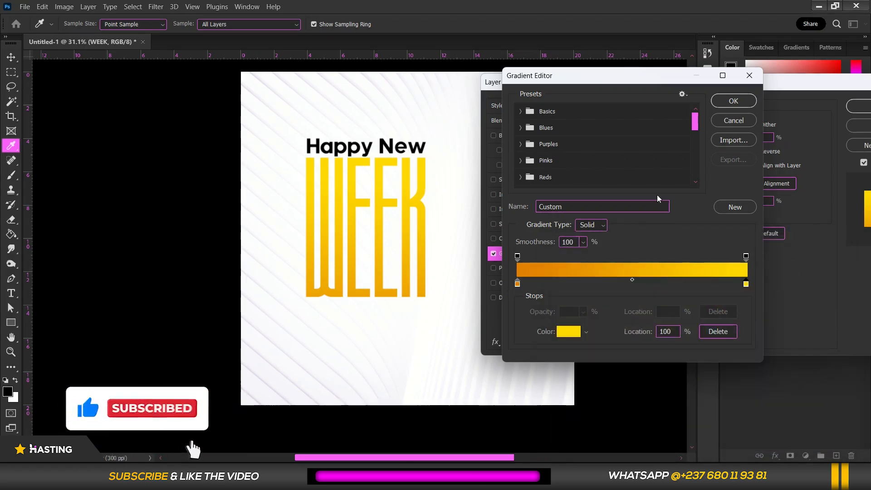
pyautogui.click(736, 207)
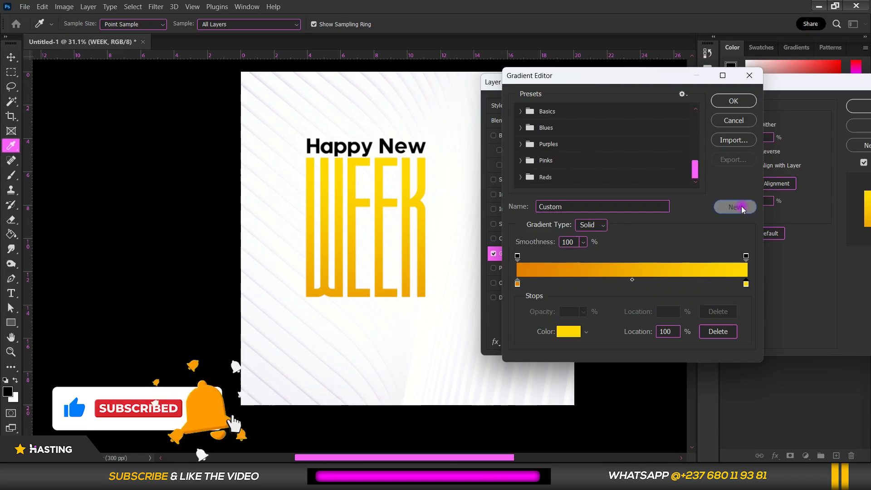
pyautogui.click(733, 102)
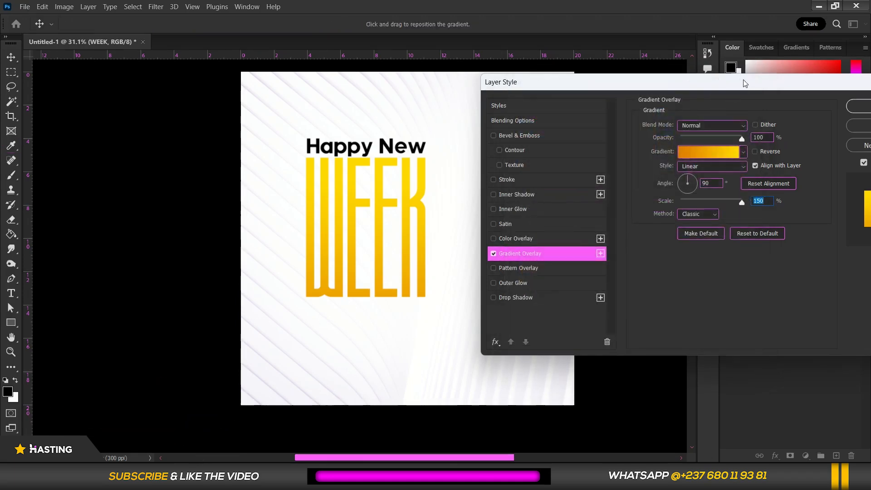
# Try a drop shadow on WEEK with a 140° angle, 22 px distance and 7 px size
pyautogui.click(530, 300)
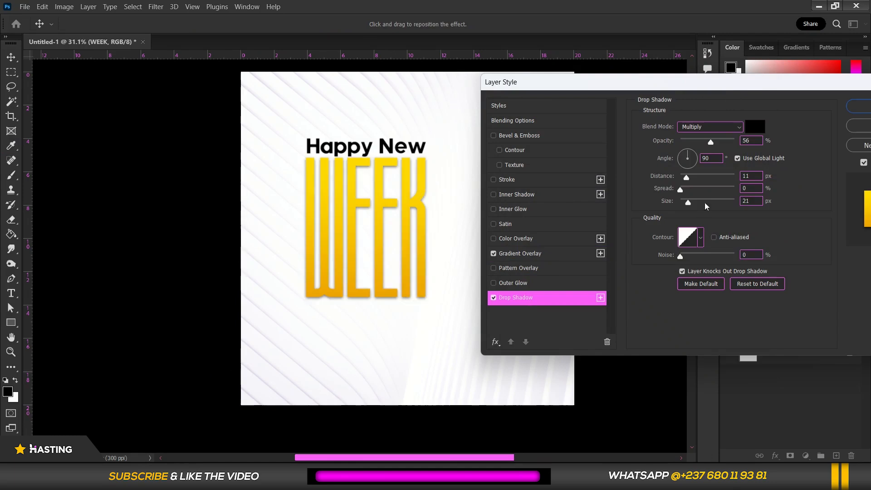
pyautogui.moveTo(689, 179); pyautogui.dragTo(682, 208)
pyautogui.click(680, 202)
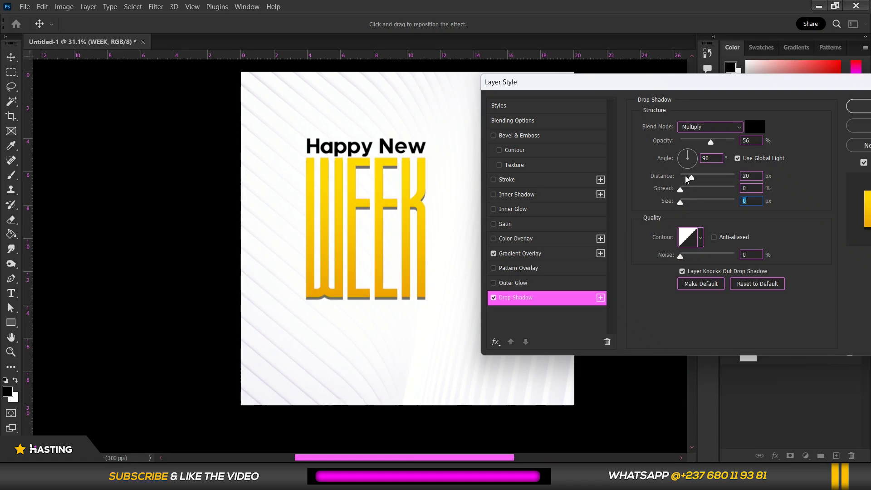
pyautogui.moveTo(691, 179)
pyautogui.mouseDown()
pyautogui.moveTo(685, 204)
pyautogui.moveTo(693, 178)
pyautogui.mouseUp()
pyautogui.click(688, 186)
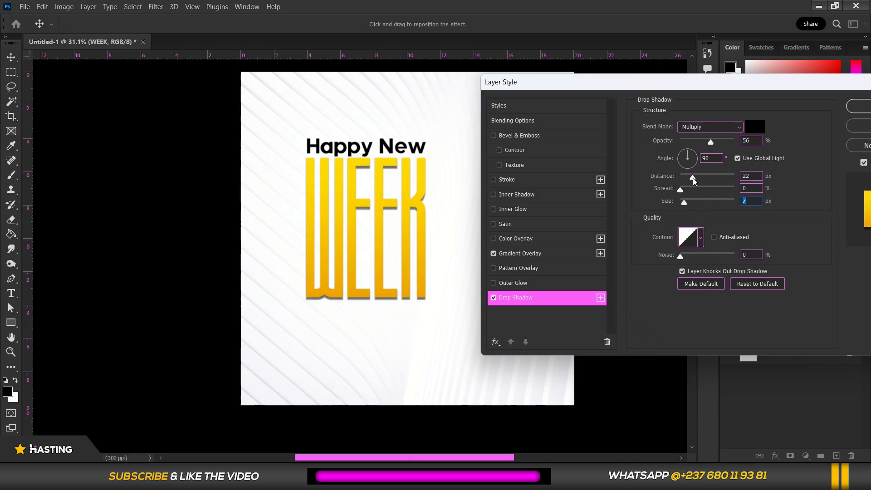
pyautogui.click(695, 155)
pyautogui.click(683, 160)
pyautogui.click(681, 155)
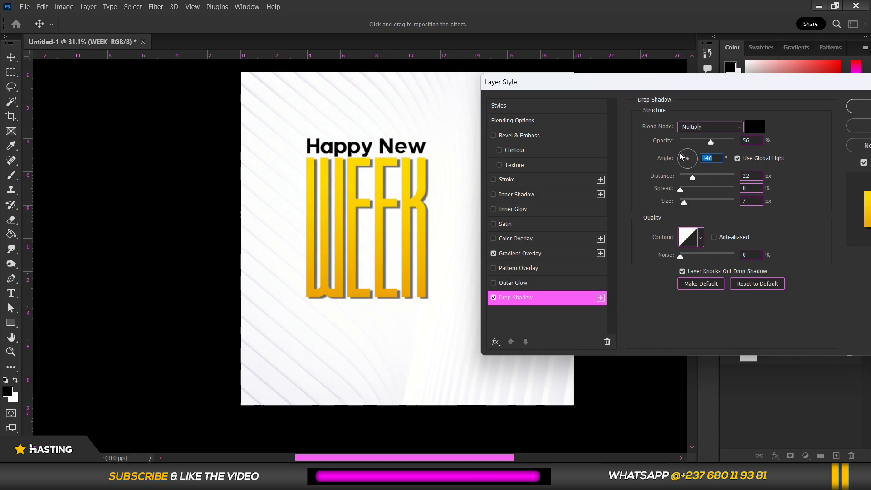
pyautogui.click(494, 298)
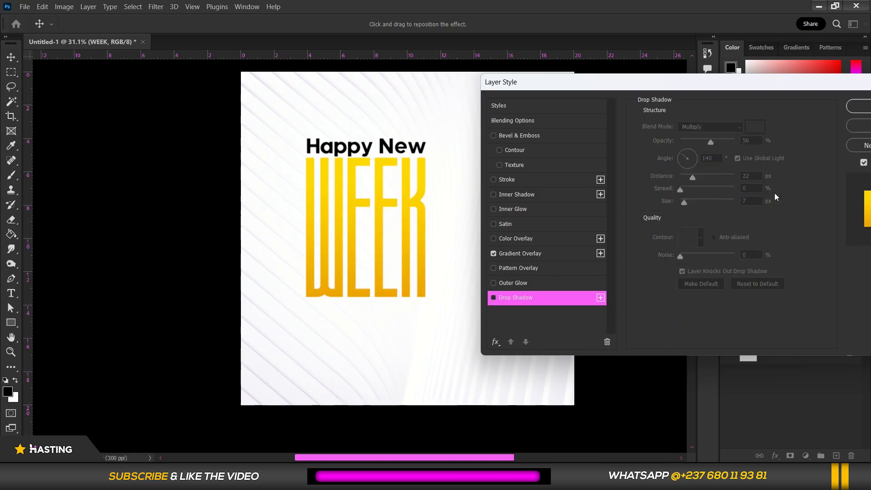
# Apply the layer style to WEEK with Gradient Overlay as its only effect
pyautogui.click(527, 253)
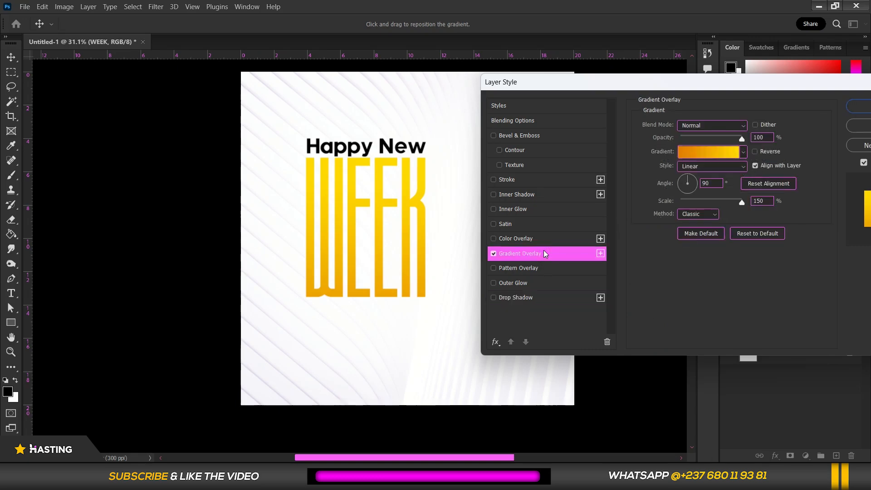
pyautogui.click(861, 109)
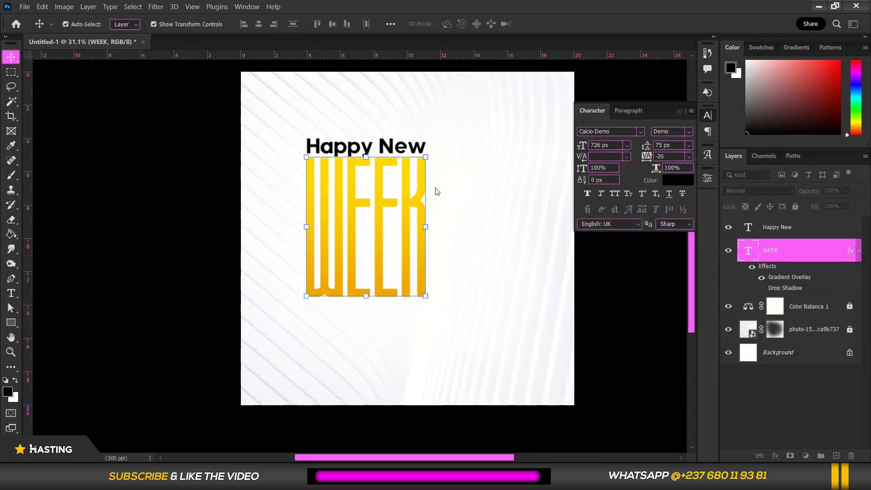
# Change the "Happy New" text color from black to a vivid, fully saturated purple
pyautogui.scroll(-1, 426, 189)
pyautogui.scroll(2, 372, 204)
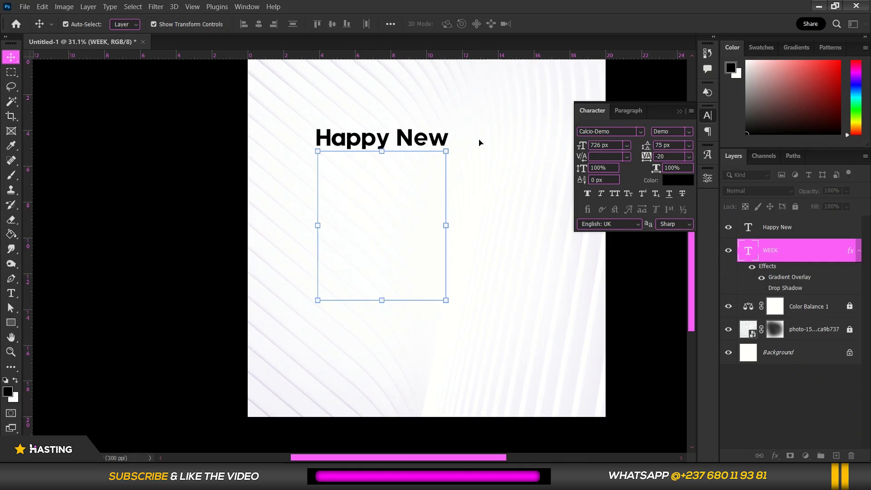
pyautogui.click(360, 140)
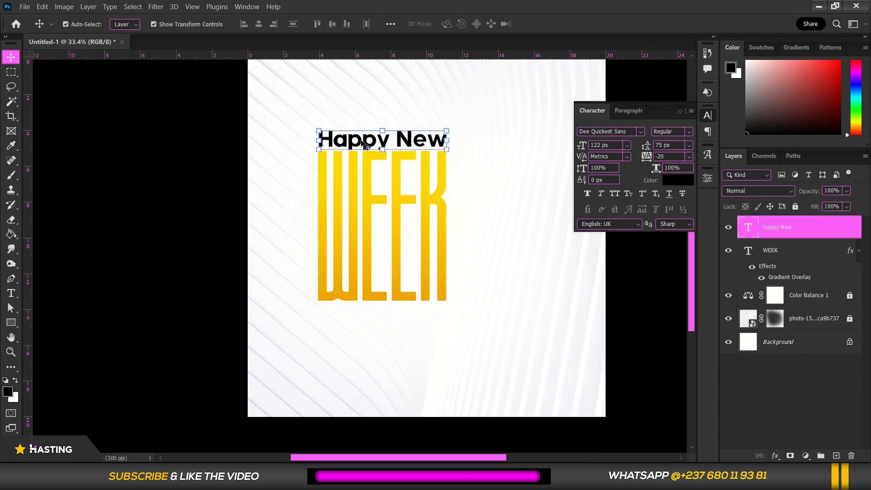
pyautogui.click(688, 183)
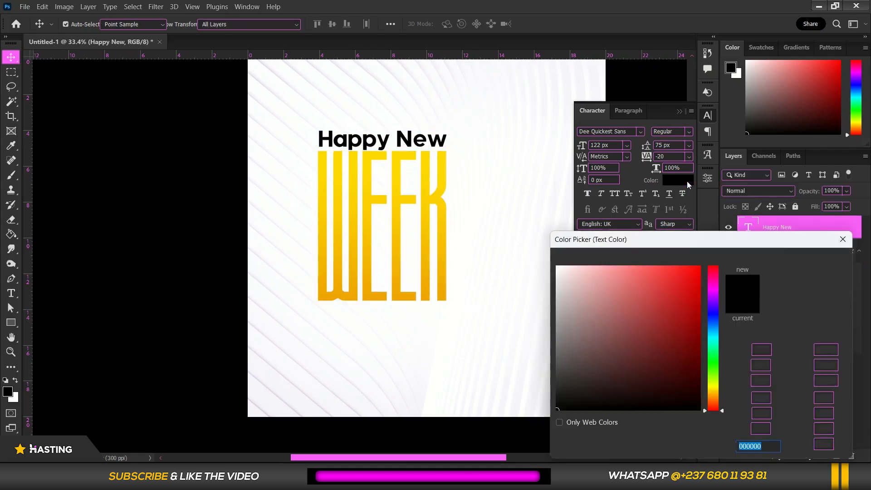
pyautogui.moveTo(692, 275); pyautogui.dragTo(708, 262)
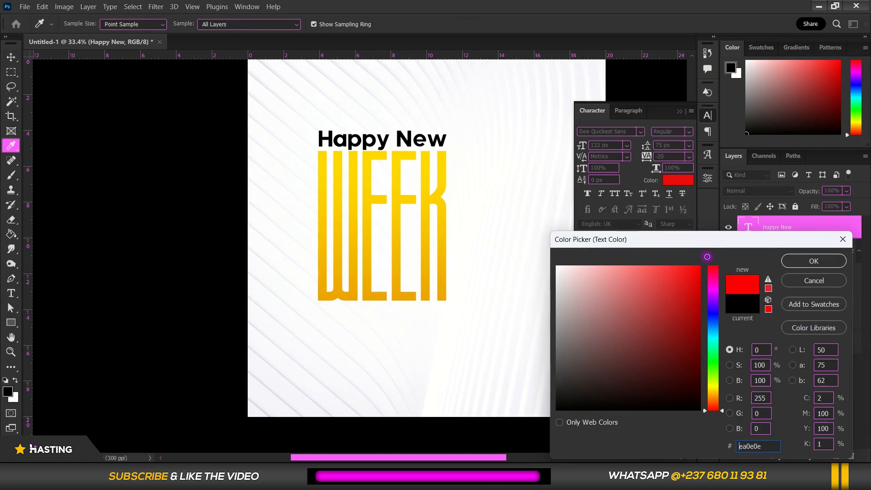
pyautogui.click(715, 296)
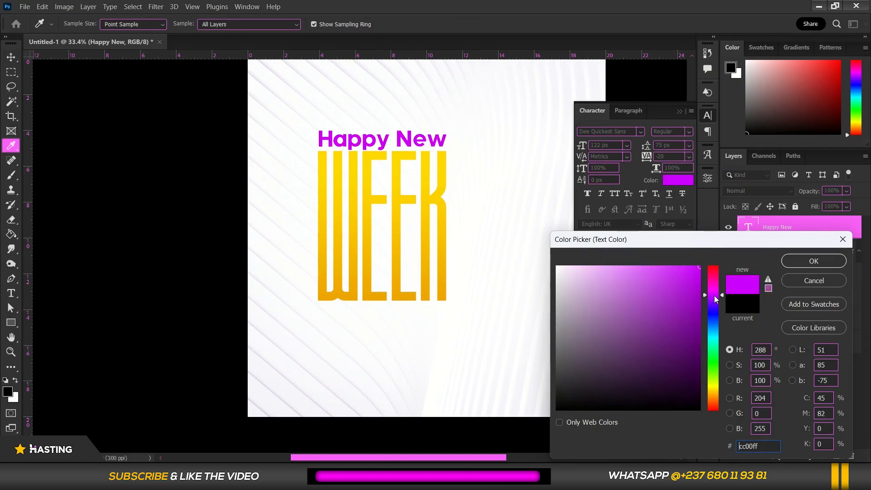
pyautogui.click(715, 296)
pyautogui.click(814, 261)
# Nudge the "Happy New" text down so it sits closer to the top of "WEEK"
pyautogui.press('v')
pyautogui.scroll(1, 409, 220)
pyautogui.press('Down')
pyautogui.press('Down')
pyautogui.press('Down')
pyautogui.press('Down')
pyautogui.press('Down')
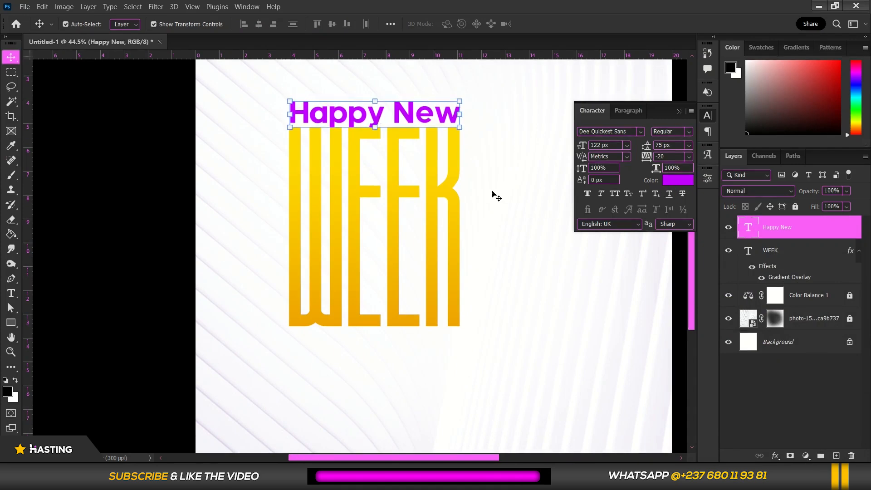
# Bring the GlowLight image from the Png folder in File Explorer into the flyer, directly above the WEEK layer
pyautogui.scroll(-2, 492, 194)
pyautogui.click(772, 252)
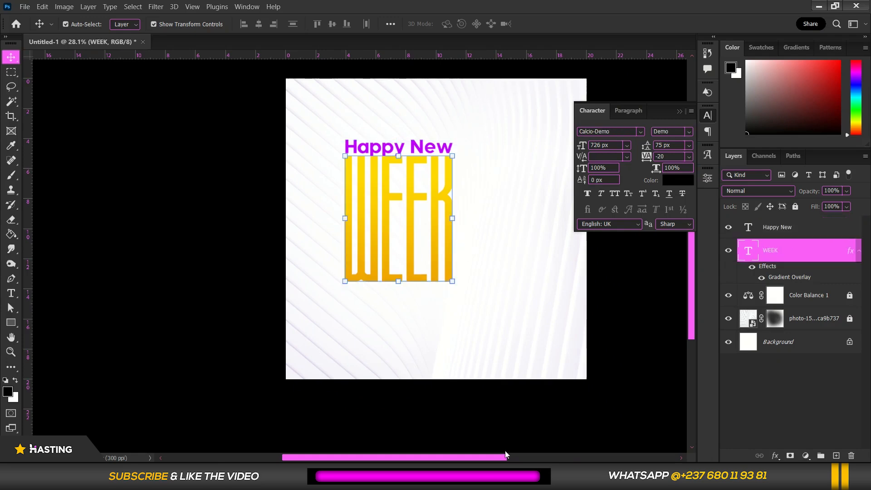
pyautogui.hotkey('alt', 'Tab')
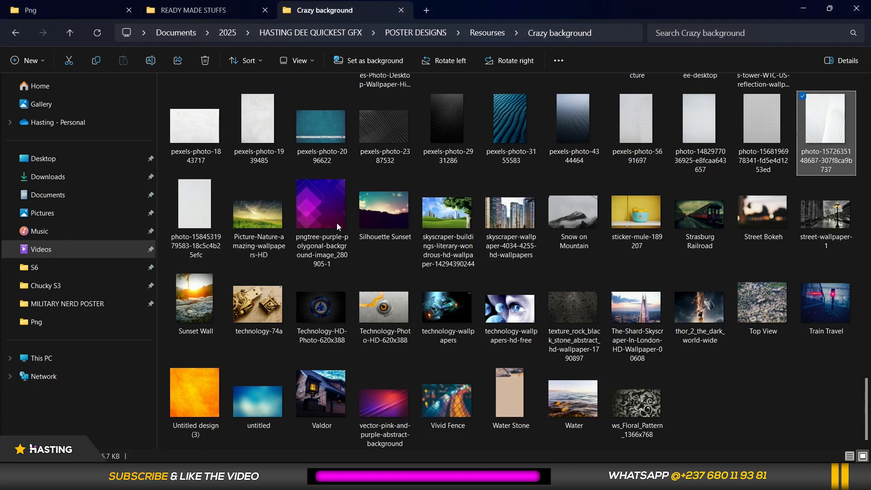
pyautogui.click(70, 7)
pyautogui.click(204, 392)
pyautogui.moveTo(204, 393); pyautogui.dragTo(408, 280)
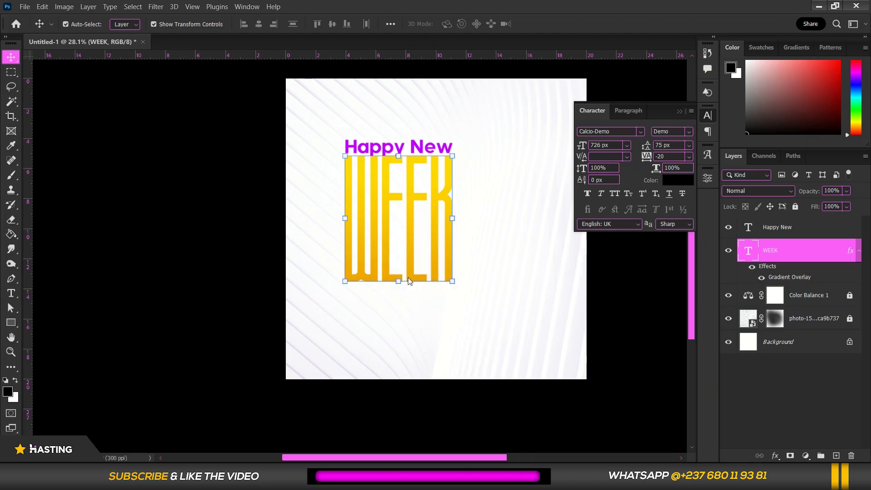
# Move the GlowLight image over the upper part of the title and scale it to 120.72%
pyautogui.moveTo(455, 255); pyautogui.dragTo(418, 194)
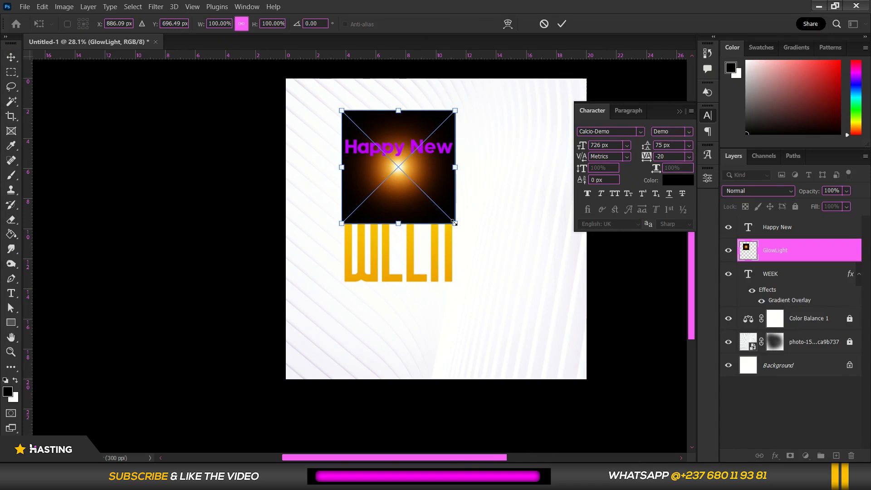
pyautogui.moveTo(455, 224); pyautogui.dragTo(467, 234)
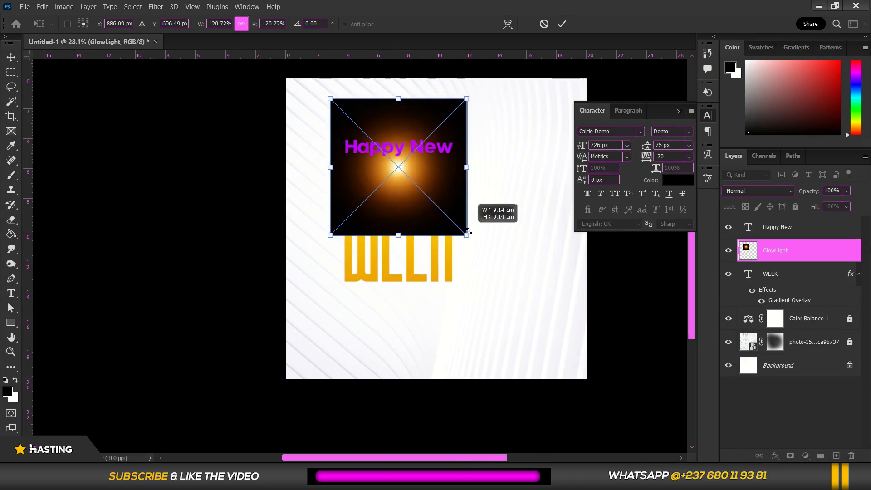
pyautogui.moveTo(424, 209); pyautogui.dragTo(423, 201)
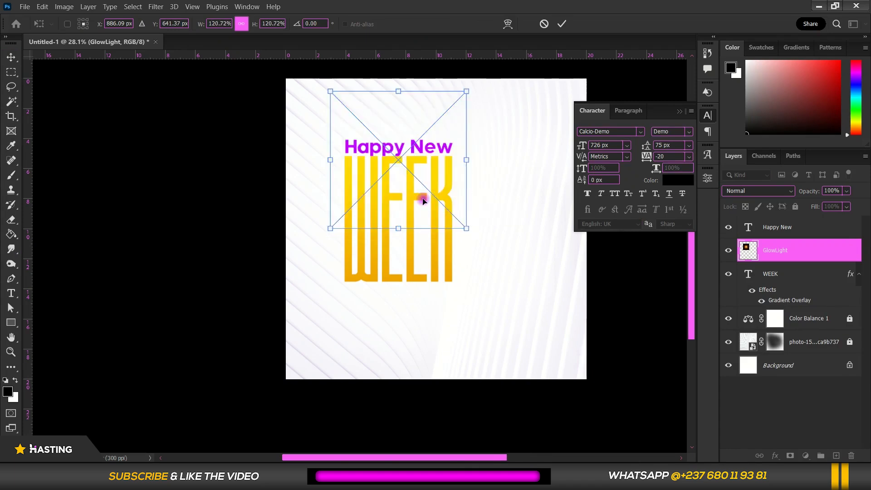
# Set the GlowLight layer's blend mode to Screen and shift the glow up to the top edge of "WEEK"
pyautogui.click(783, 190)
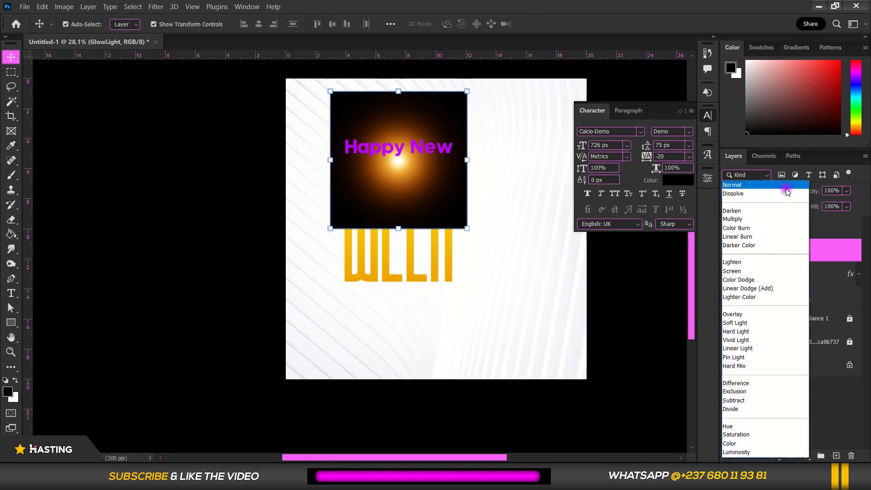
pyautogui.click(743, 271)
pyautogui.moveTo(433, 206)
pyautogui.mouseDown()
pyautogui.moveTo(421, 202)
pyautogui.moveTo(427, 230)
pyautogui.moveTo(424, 204)
pyautogui.mouseUp()
# Enlarge the GlowLight layer to 136.66% around its center and deselect it
pyautogui.hotkey('ctrl', 't')
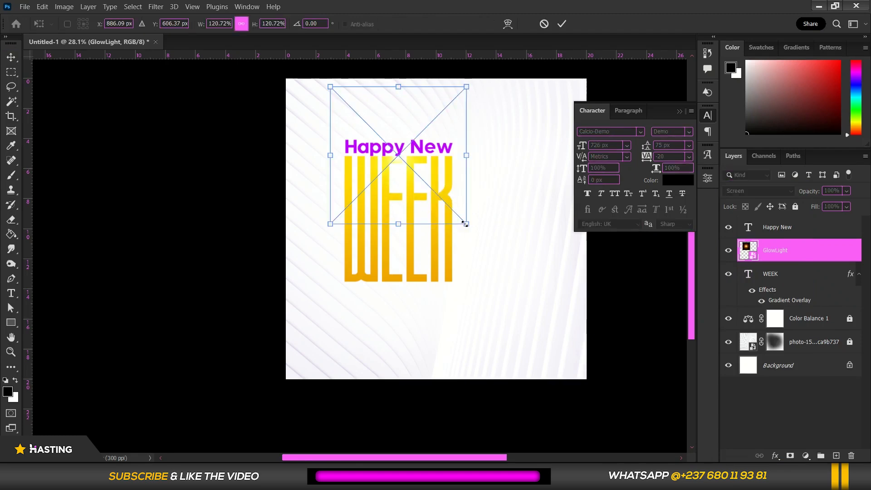
pyautogui.moveTo(466, 224); pyautogui.dragTo(475, 234)
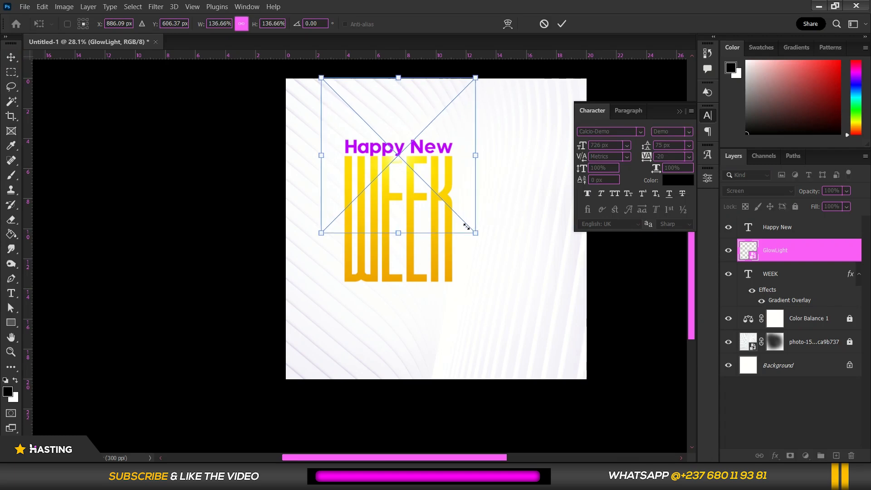
pyautogui.doubleClick(453, 212)
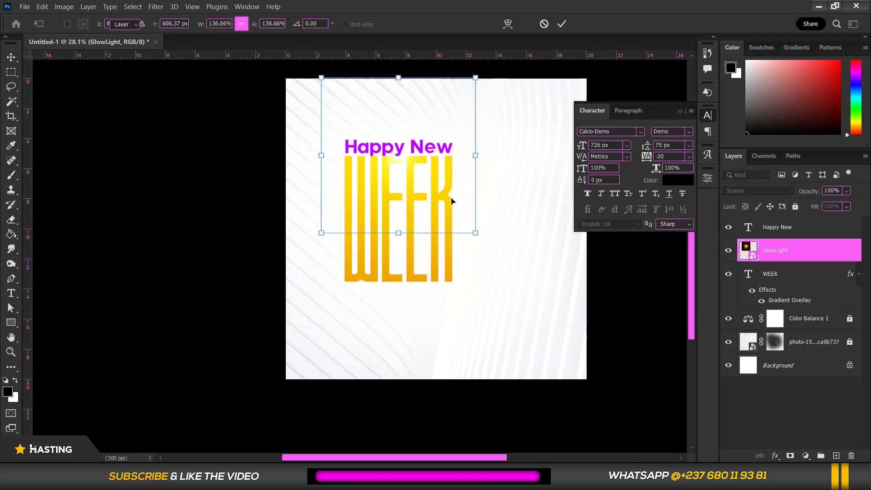
pyautogui.click(524, 158)
# Select both title texts with the glow, scale them together to 96.69%, and move the group closer to the flyer's left edge
pyautogui.scroll(1, 485, 220)
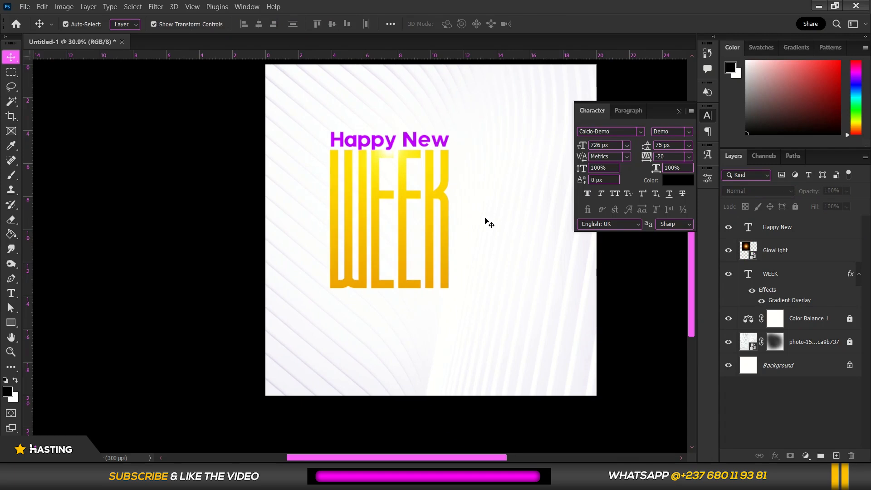
pyautogui.scroll(-1, 484, 221)
pyautogui.moveTo(328, 114); pyautogui.dragTo(469, 270)
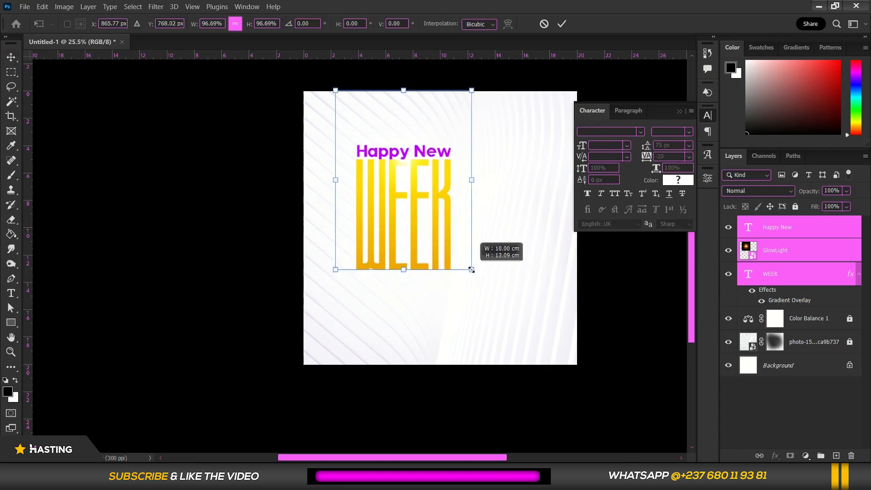
pyautogui.moveTo(434, 207); pyautogui.dragTo(427, 205)
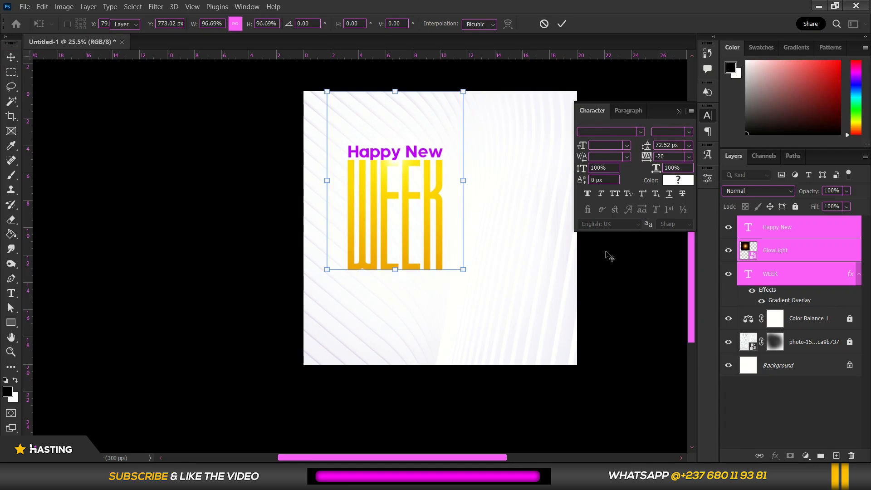
pyautogui.press('Return')
pyautogui.scroll(1, 540, 253)
pyautogui.moveTo(539, 253); pyautogui.dragTo(498, 253)
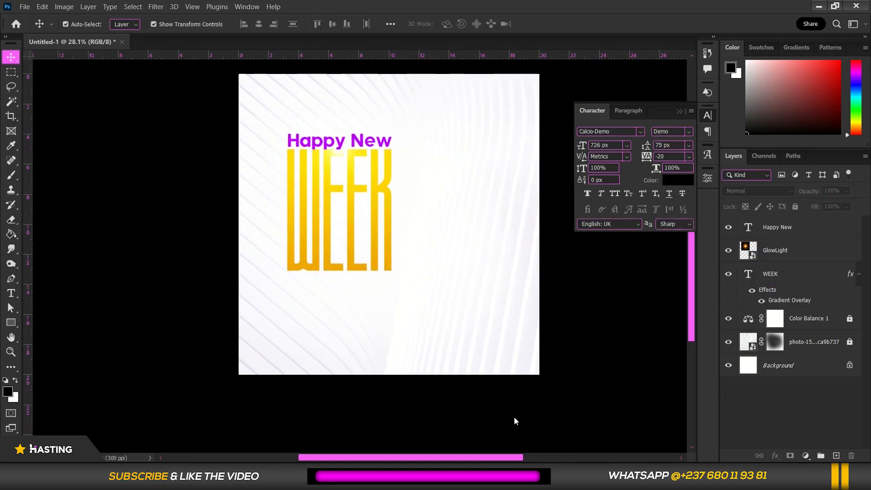
# Place the elegant-beautiful-woman-red-fashionable-suit-wide-hat image from the Png folder into the flyer, just beside the title
pyautogui.hotkey('alt', 'Tab')
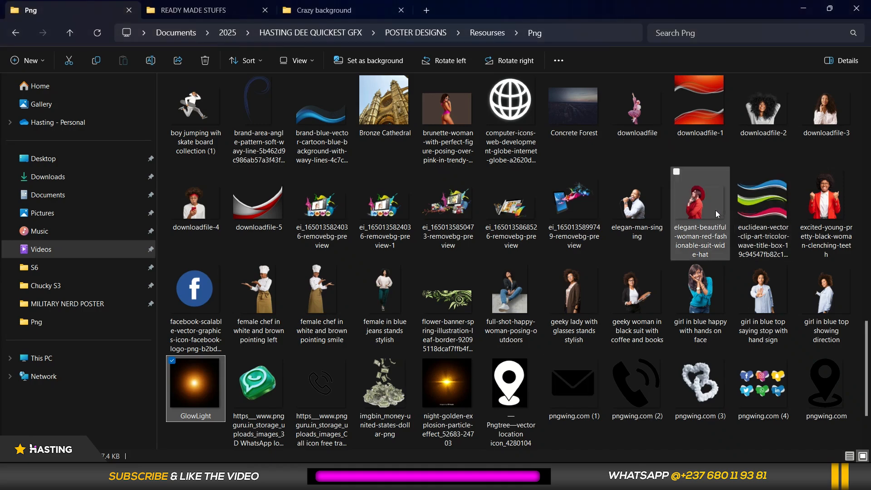
pyautogui.moveTo(699, 208); pyautogui.dragTo(458, 272)
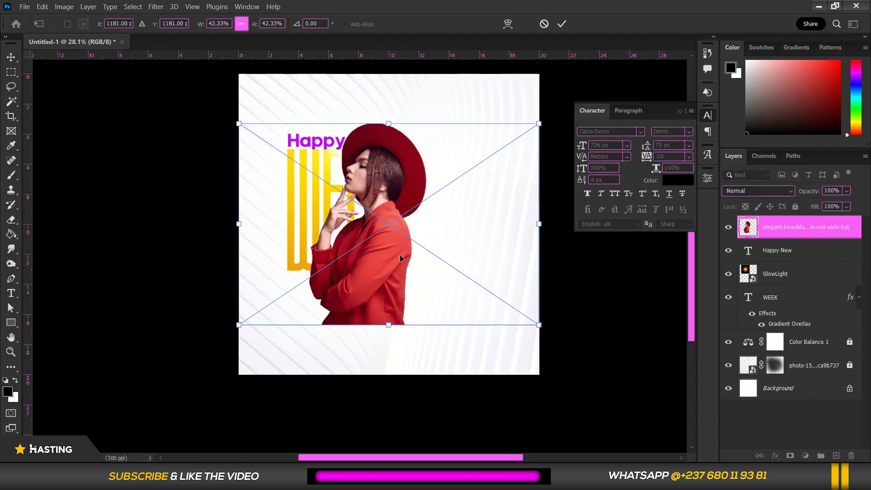
pyautogui.moveTo(388, 260); pyautogui.dragTo(473, 266)
pyautogui.press('Return')
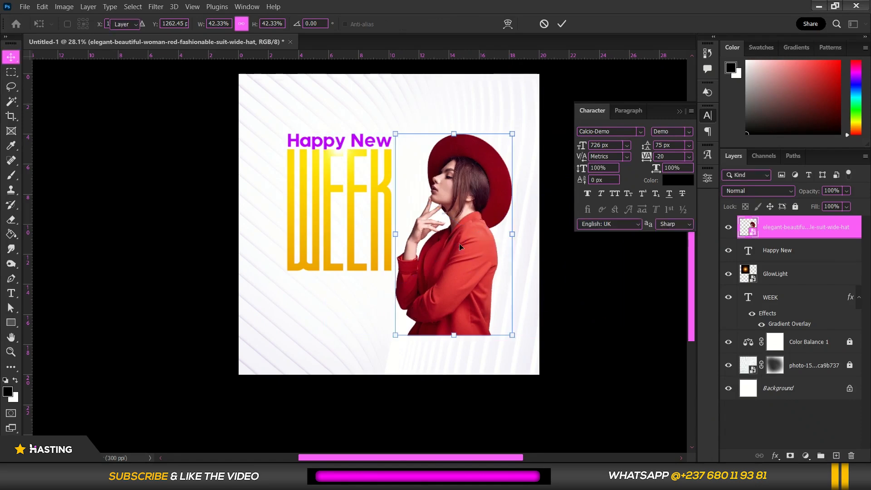
# Open the Topaz Adjust 5 filter for the woman and choose the Detail - Light preset from the Classic Collection
pyautogui.click(156, 6)
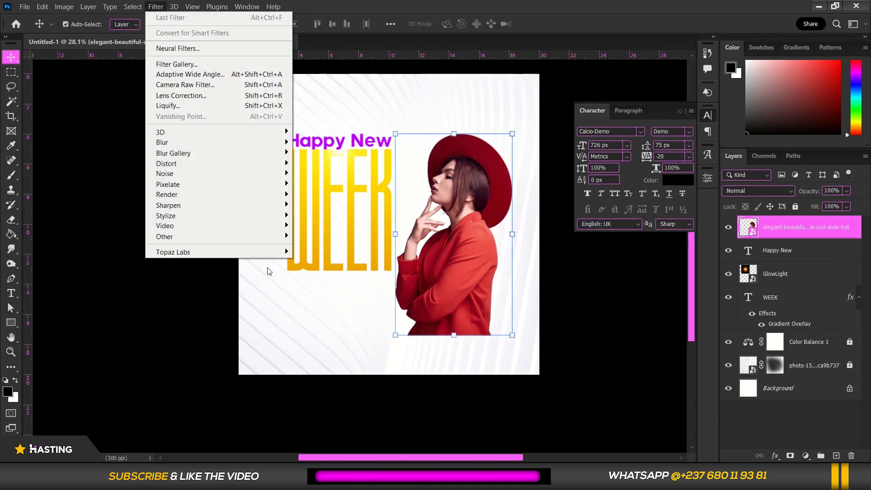
pyautogui.moveTo(282, 257)
pyautogui.click(319, 252)
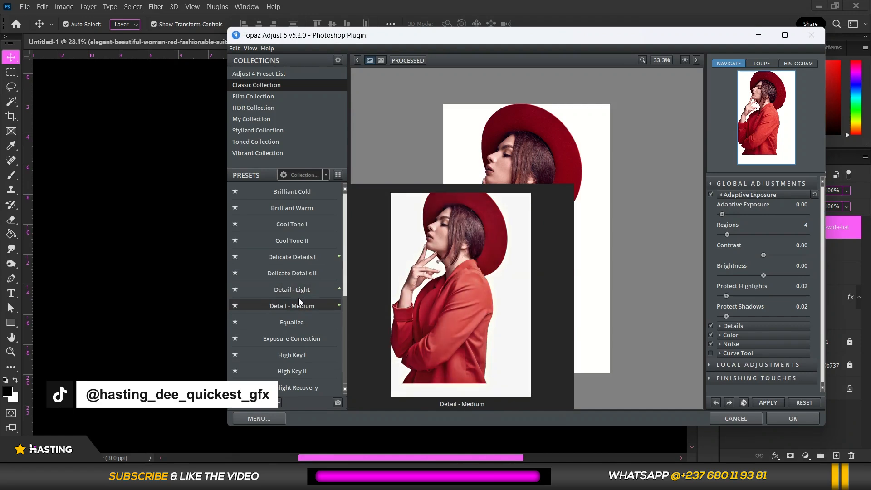
pyautogui.click(299, 300)
pyautogui.click(534, 193)
pyautogui.click(534, 193)
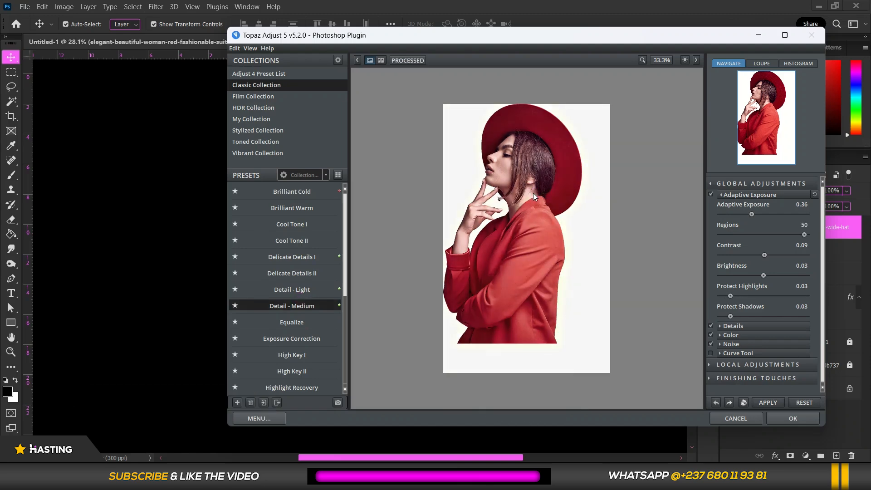
pyautogui.click(286, 289)
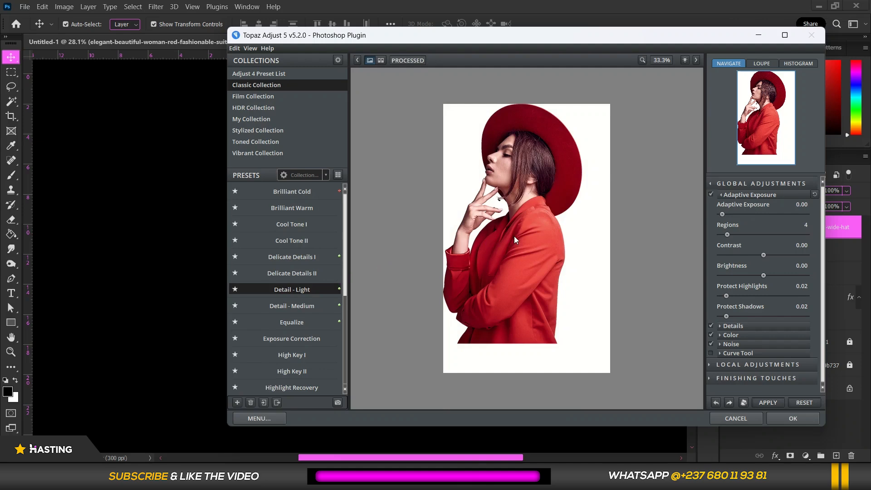
# Raise the Detail Boost to 1.13 in the Details adjustments, then apply the effect and accept the Topaz filter
pyautogui.click(721, 327)
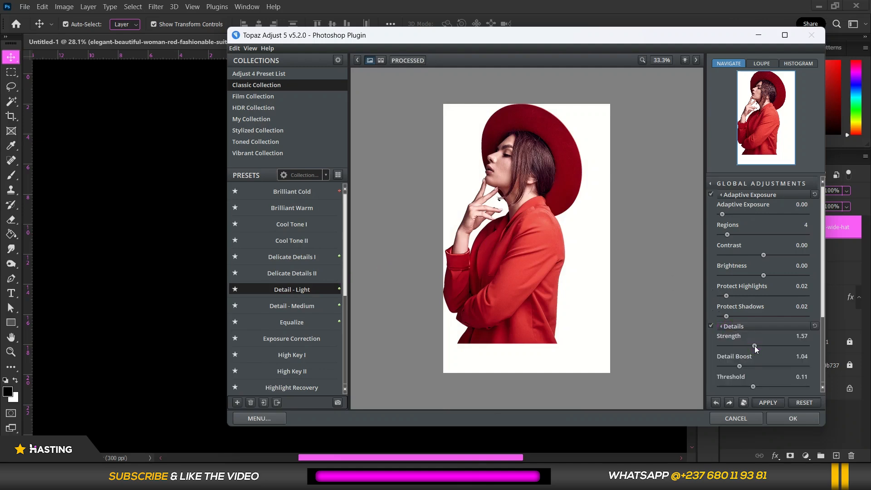
pyautogui.click(504, 211)
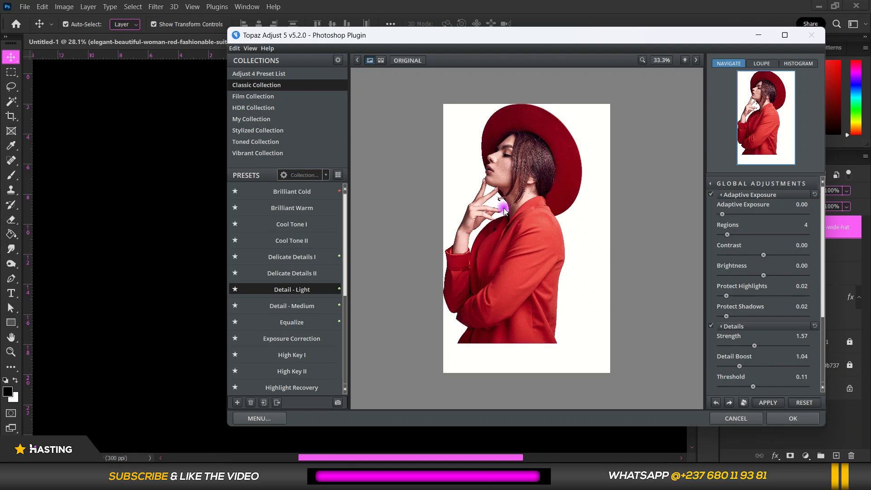
pyautogui.click(742, 366)
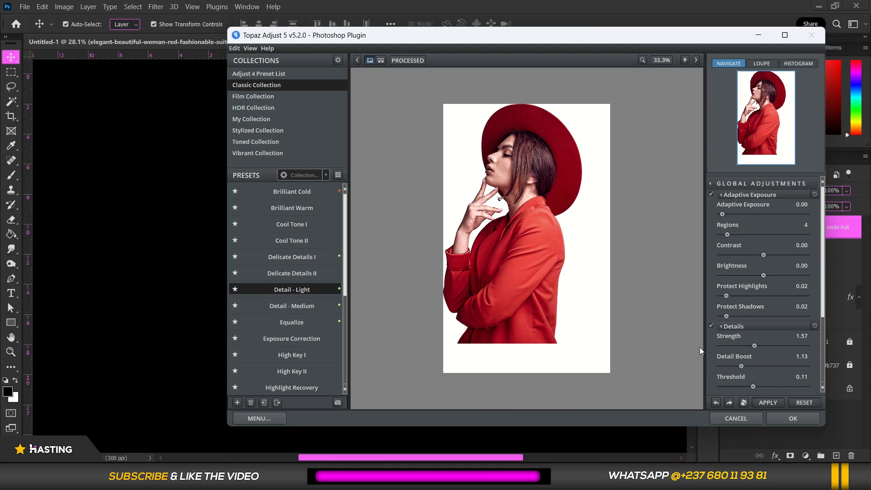
pyautogui.click(770, 403)
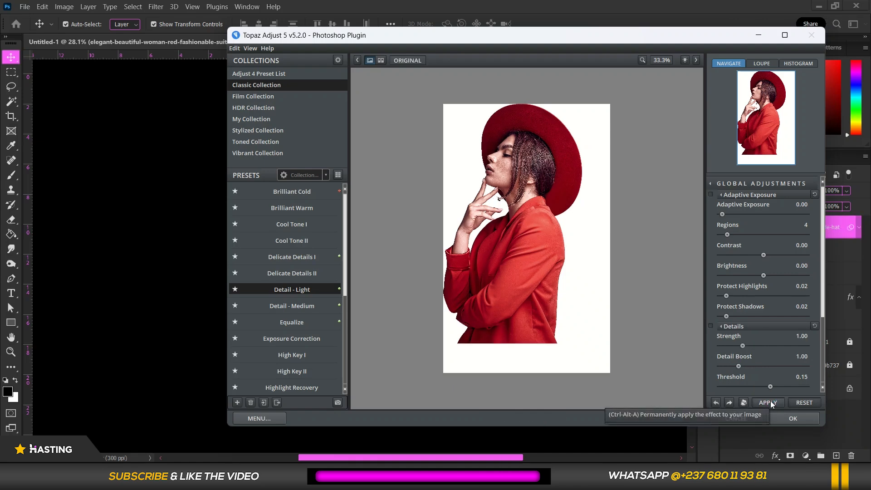
pyautogui.moveTo(620, 36); pyautogui.dragTo(629, 20)
pyautogui.click(794, 404)
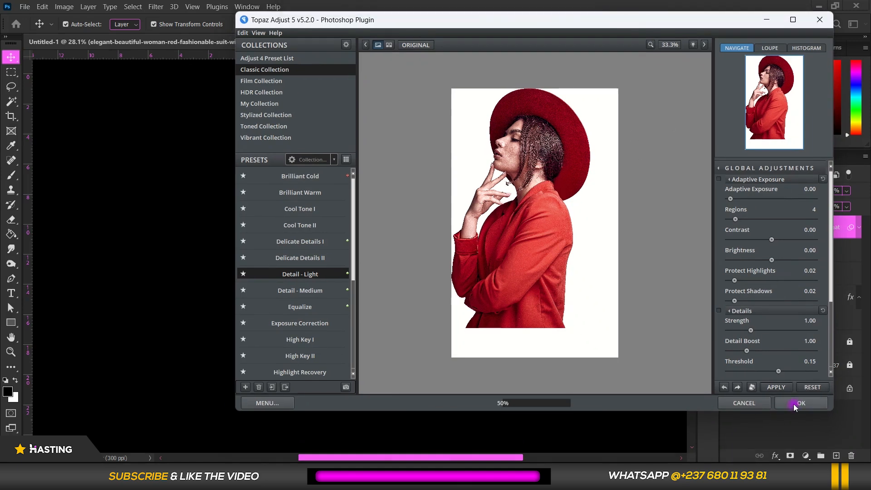
# Convert the woman layer with its Topaz filter into a new smart object
pyautogui.scroll(3, 503, 284)
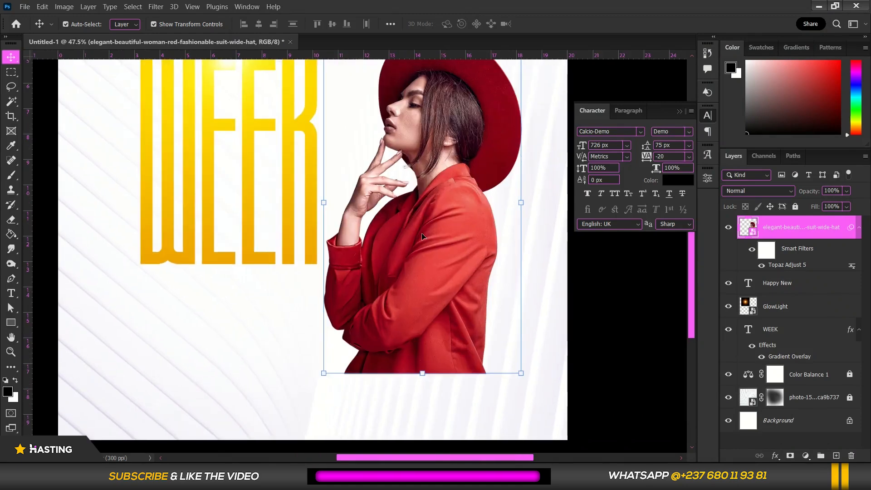
pyautogui.scroll(-2, 422, 236)
pyautogui.rightClick(807, 225)
pyautogui.click(708, 135)
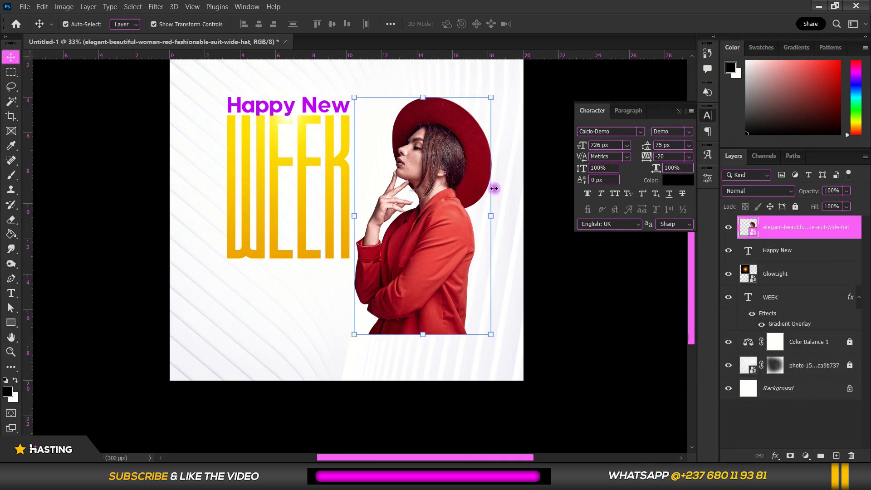
# Scale the woman up to 125.94% so her body reaches the flyer's bottom edge, then deselect her
pyautogui.hotkey('ctrl', 't')
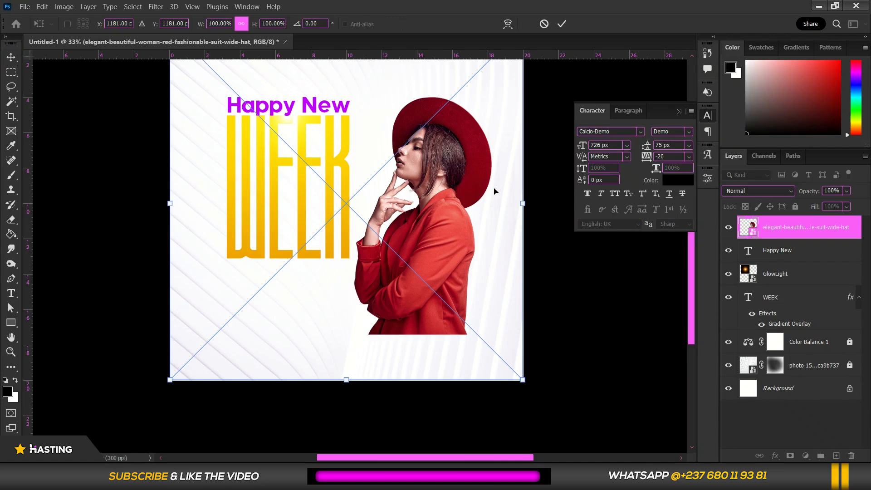
pyautogui.scroll(-3, 495, 191)
pyautogui.moveTo(288, 311); pyautogui.dragTo(252, 346)
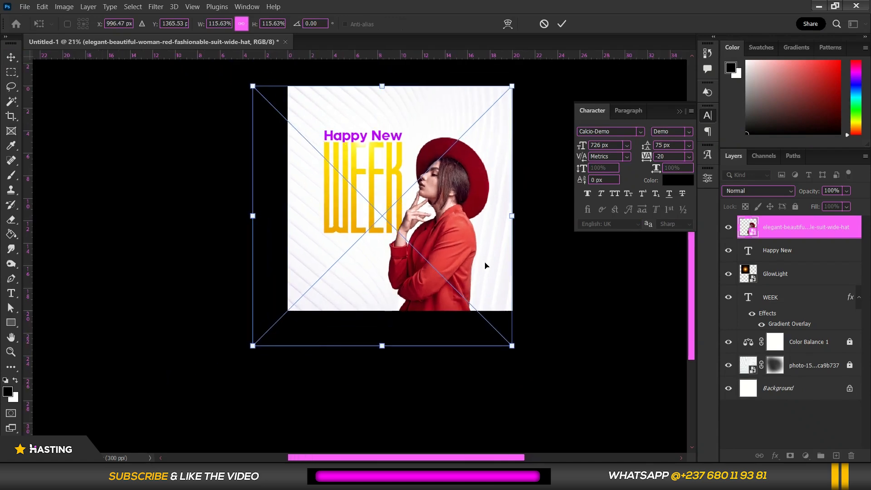
pyautogui.scroll(-1, 487, 234)
pyautogui.moveTo(510, 99); pyautogui.dragTo(525, 85)
pyautogui.moveTo(273, 336); pyautogui.dragTo(271, 338)
pyautogui.moveTo(524, 85); pyautogui.dragTo(528, 81)
pyautogui.press('Return')
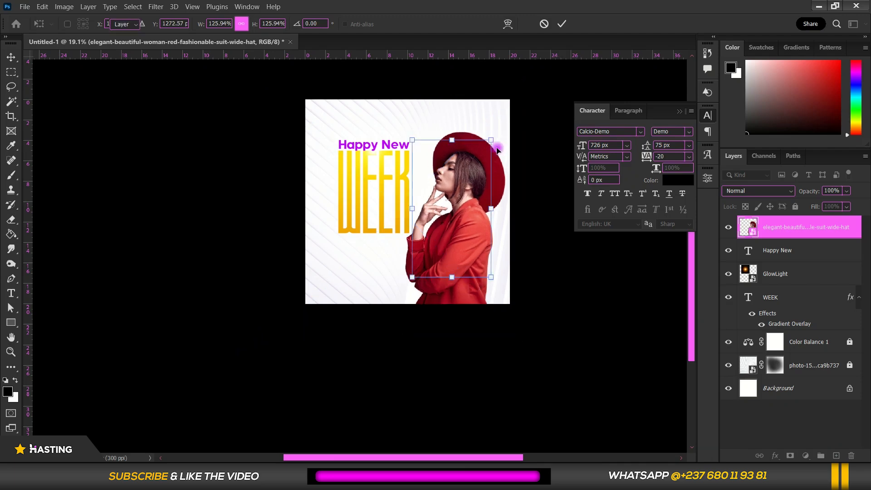
pyautogui.click(537, 268)
# Add a Hue/Saturation adjustment layer above the woman and clip it to her layer
pyautogui.scroll(4, 449, 258)
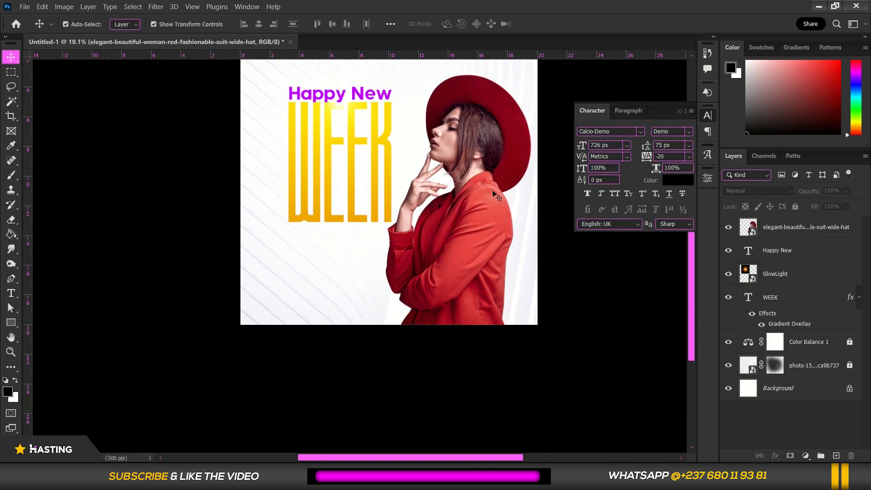
pyautogui.scroll(3, 488, 164)
pyautogui.click(490, 166)
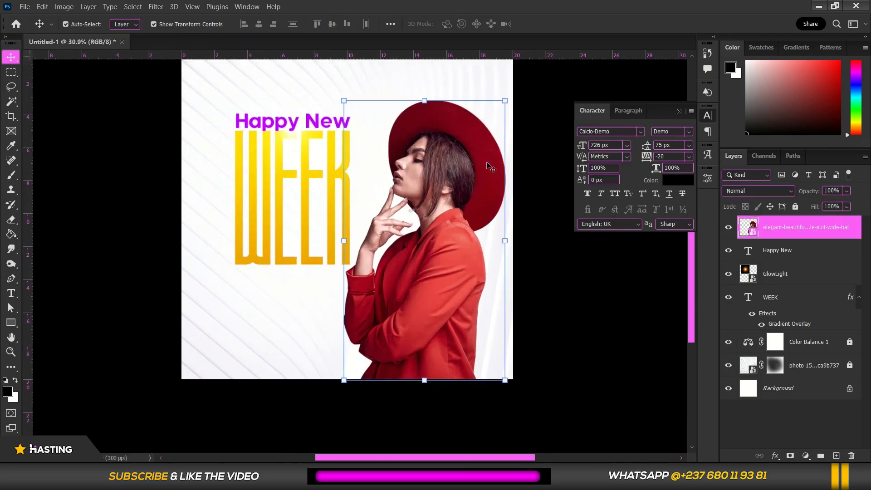
pyautogui.click(806, 456)
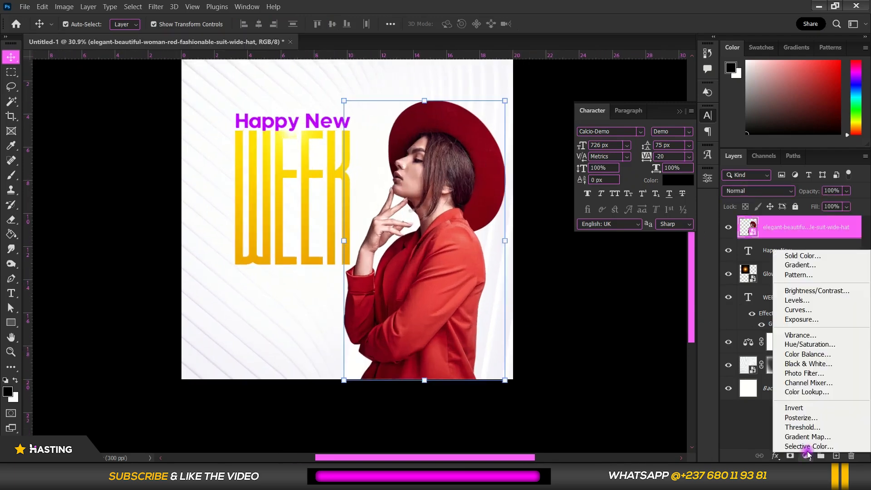
pyautogui.click(809, 345)
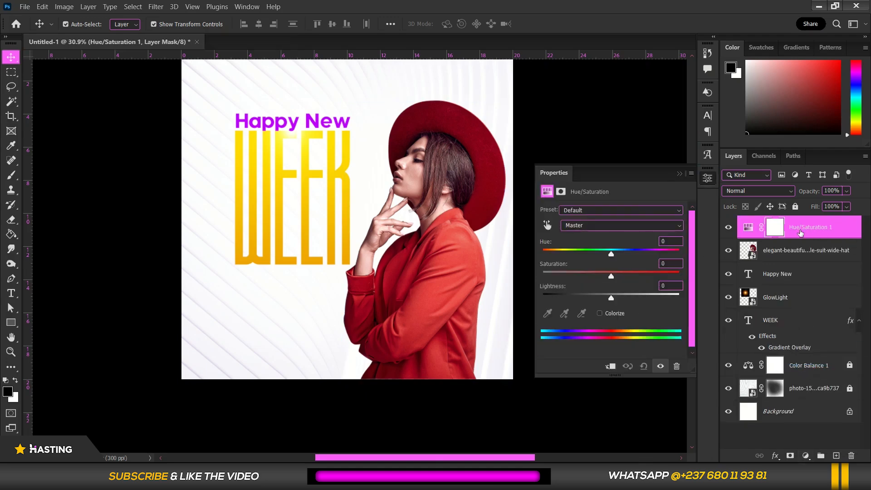
pyautogui.click(609, 367)
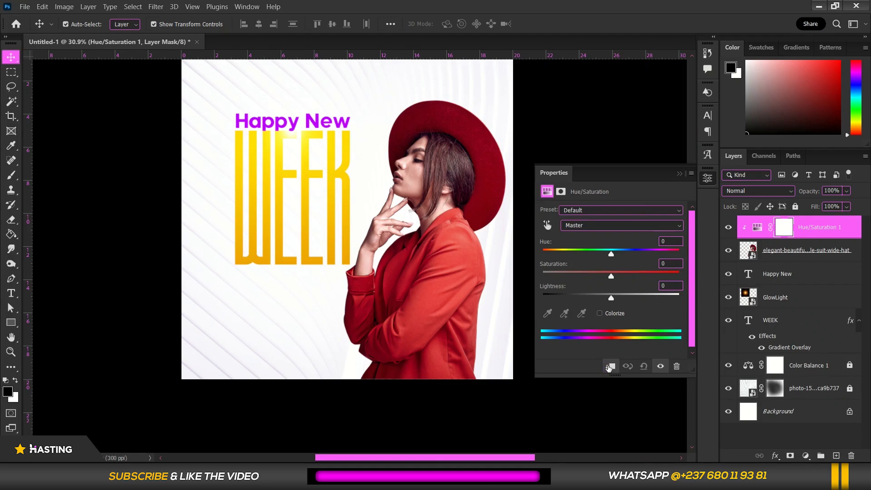
# Sample the red jacket to target the Reds and set their hue to -43 for a purple outfit
pyautogui.click(547, 225)
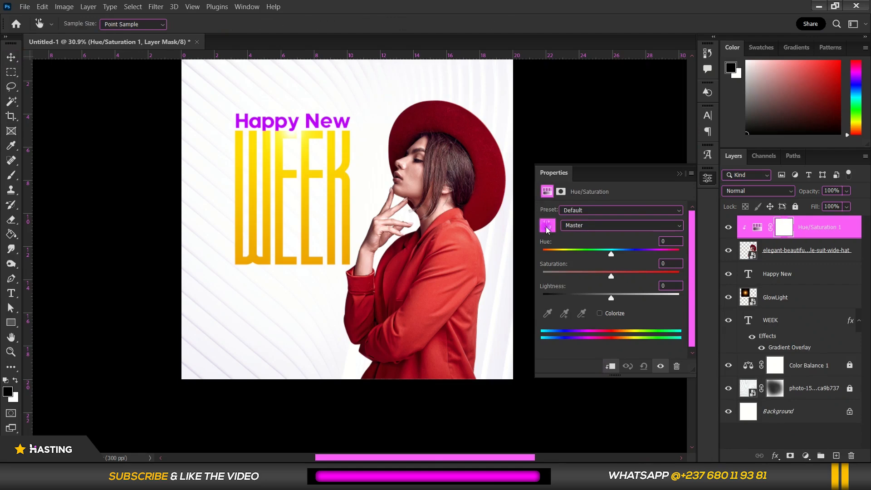
pyautogui.click(429, 291)
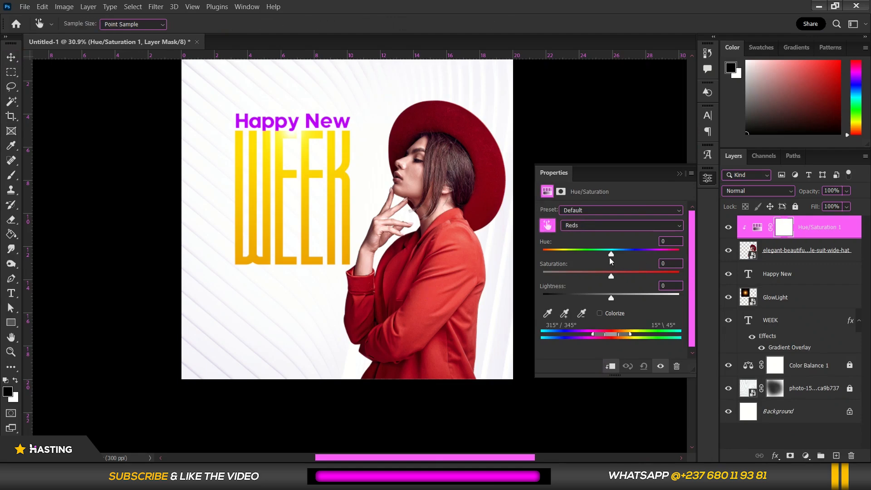
pyautogui.moveTo(611, 257); pyautogui.dragTo(582, 261)
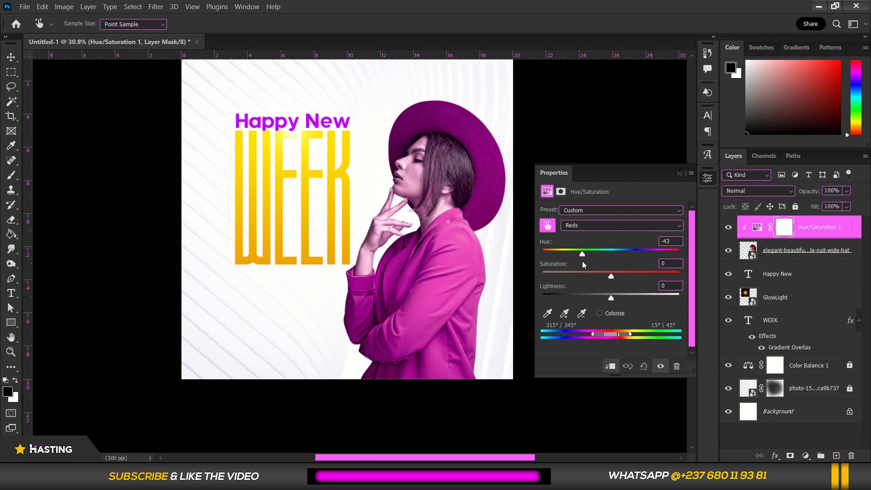
# Paint black with a soft brush, raising flow to 72%, on the Hue/Saturation mask over the woman's face, hair, neck and hand
pyautogui.click(561, 192)
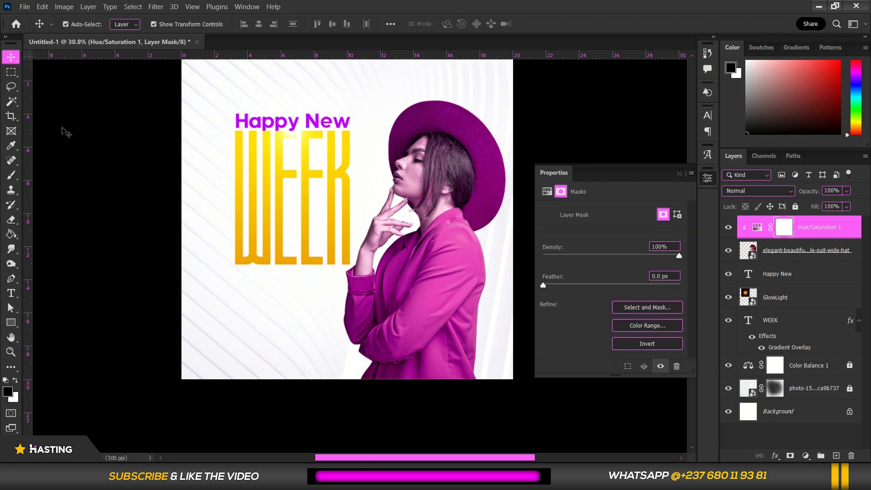
pyautogui.click(11, 175)
pyautogui.rightClick(11, 175)
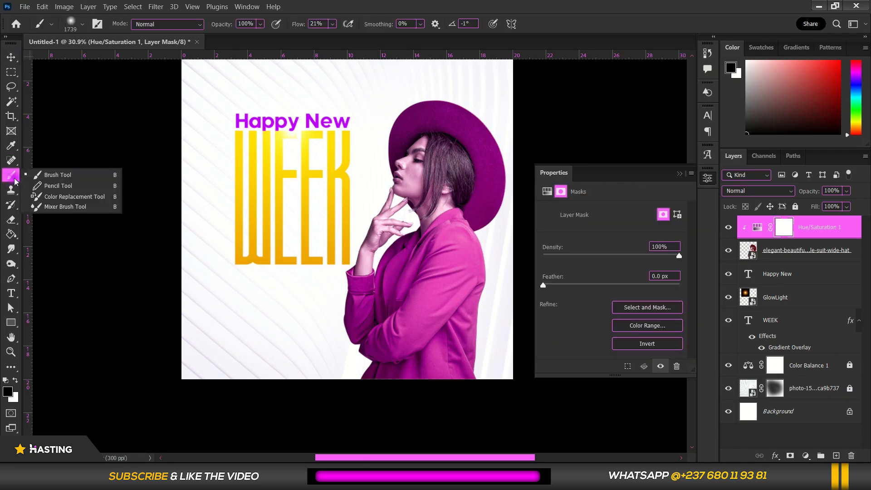
pyautogui.click(74, 170)
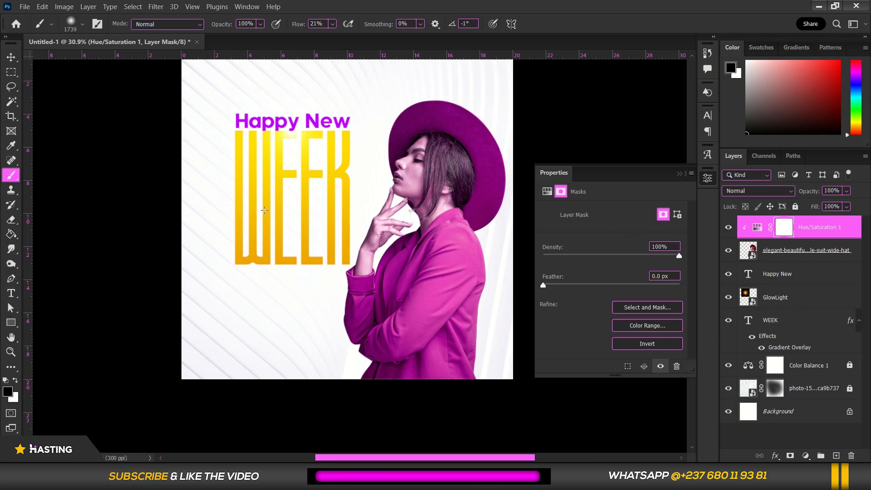
pyautogui.moveTo(389, 211); pyautogui.dragTo(267, 236)
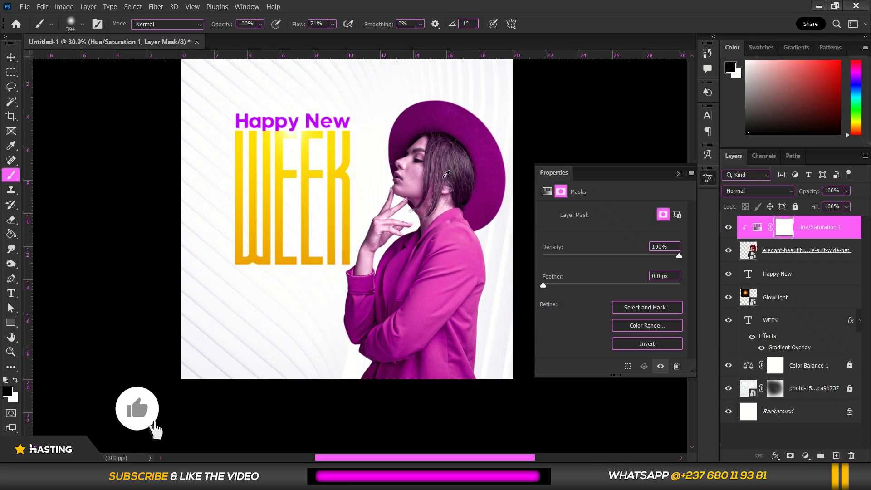
pyautogui.moveTo(443, 178); pyautogui.dragTo(425, 188)
pyautogui.scroll(5, 393, 230)
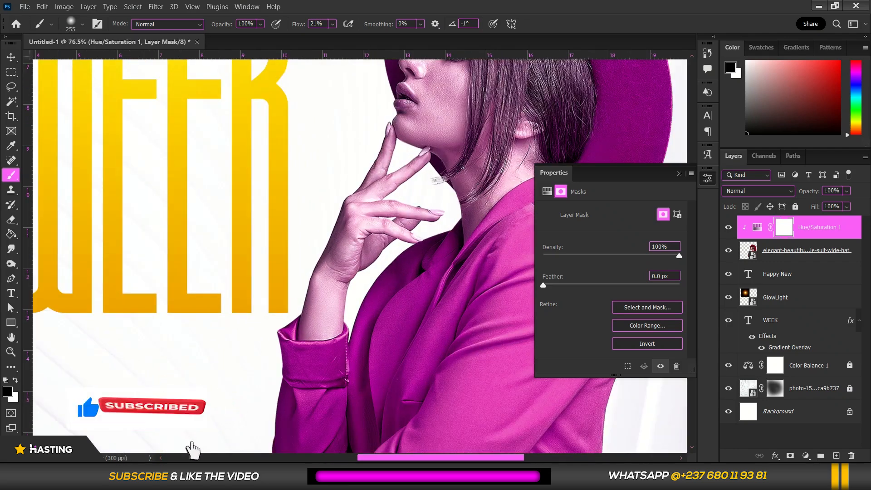
pyautogui.moveTo(390, 187); pyautogui.dragTo(353, 210)
pyautogui.scroll(2, 377, 127)
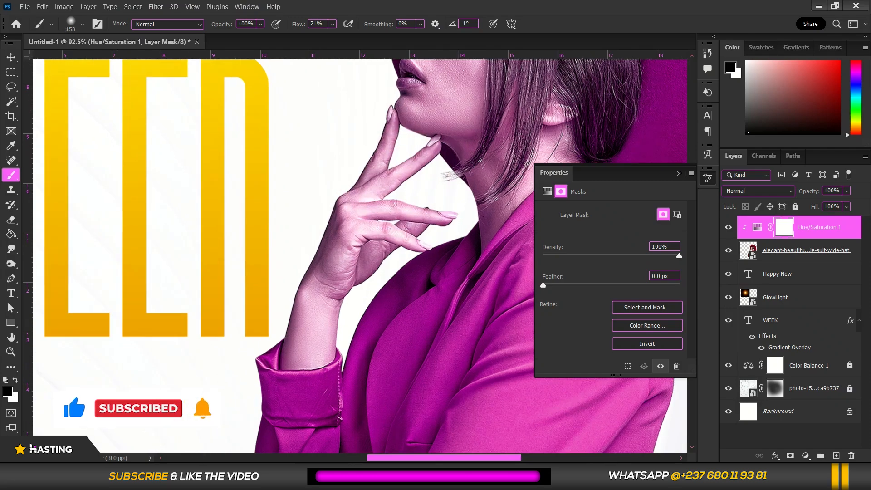
pyautogui.click(376, 128)
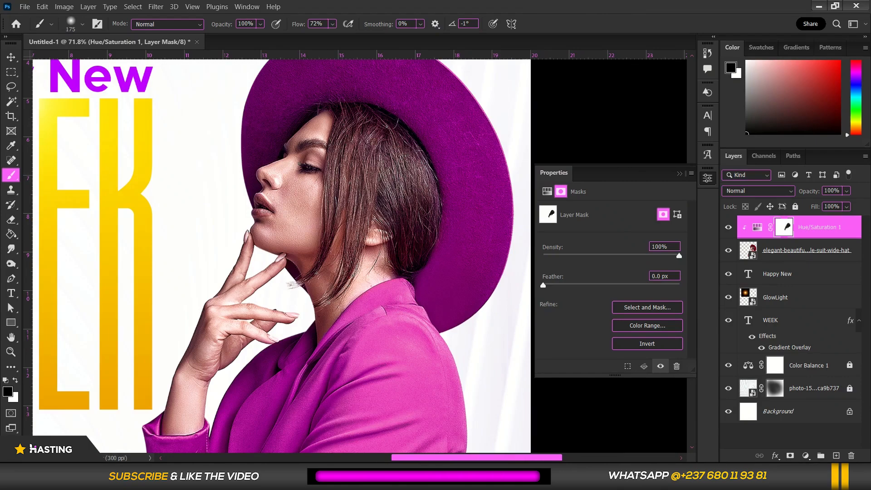
pyautogui.scroll(-5, 367, 148)
pyautogui.scroll(3, 340, 121)
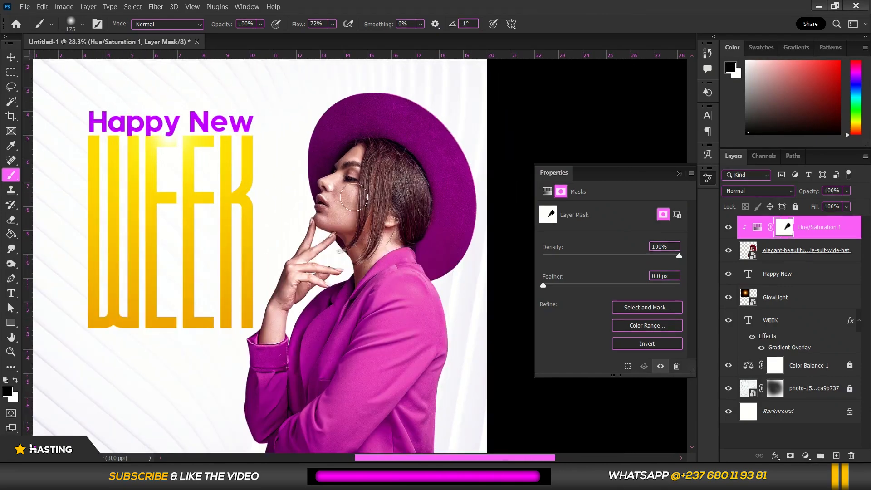
# Add a Color Balance adjustment layer directly above the woman's layer, beneath the Hue/Saturation adjustment
pyautogui.click(11, 57)
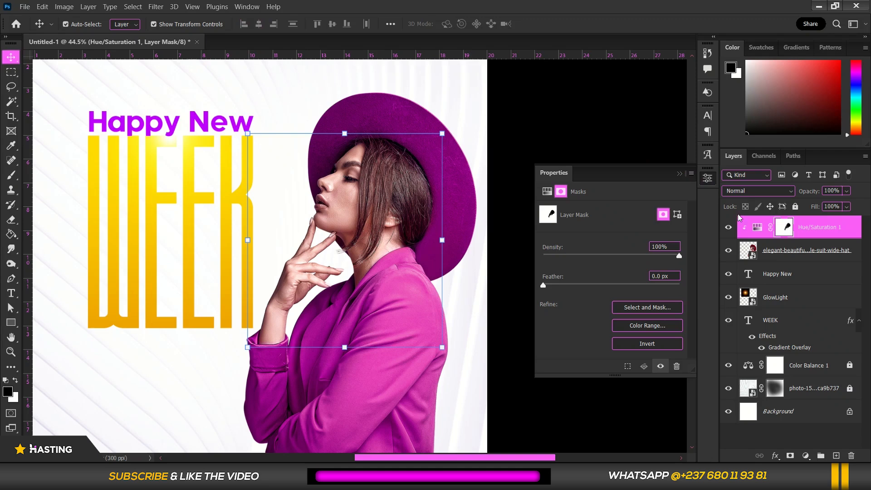
pyautogui.click(799, 255)
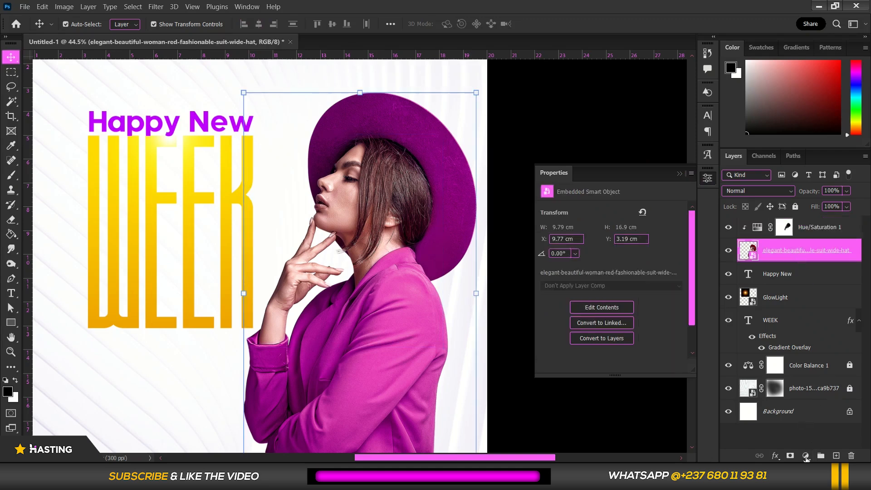
pyautogui.click(806, 458)
pyautogui.click(810, 359)
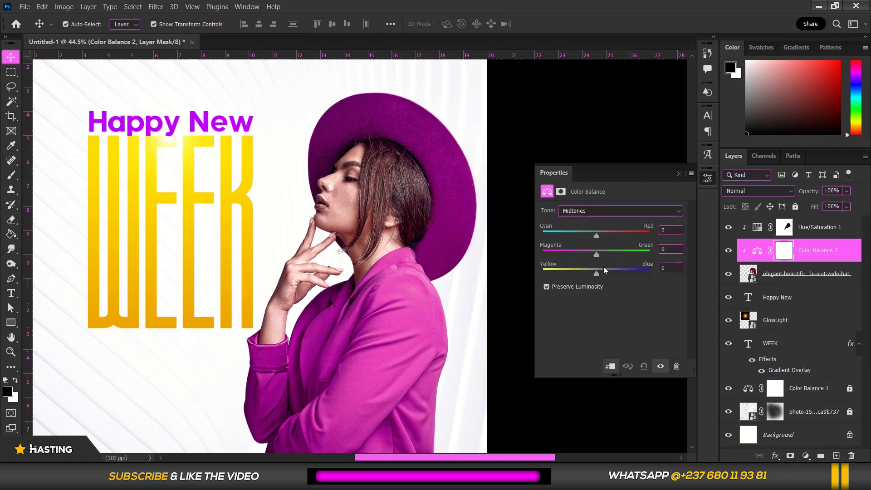
# Set the woman's Color Balance midtones to -9 Magenta/Green and +29 Yellow/Blue
pyautogui.moveTo(607, 272); pyautogui.dragTo(610, 271)
pyautogui.moveTo(612, 271); pyautogui.dragTo(612, 271)
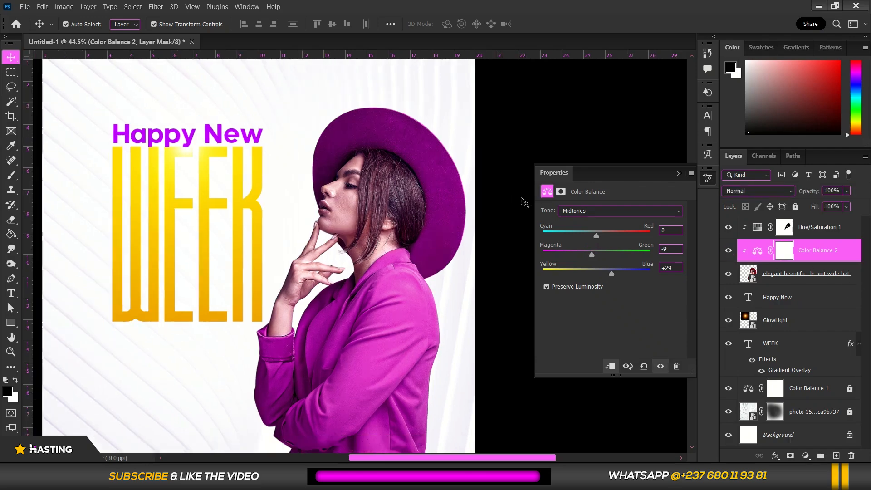
pyautogui.scroll(-3, 477, 227)
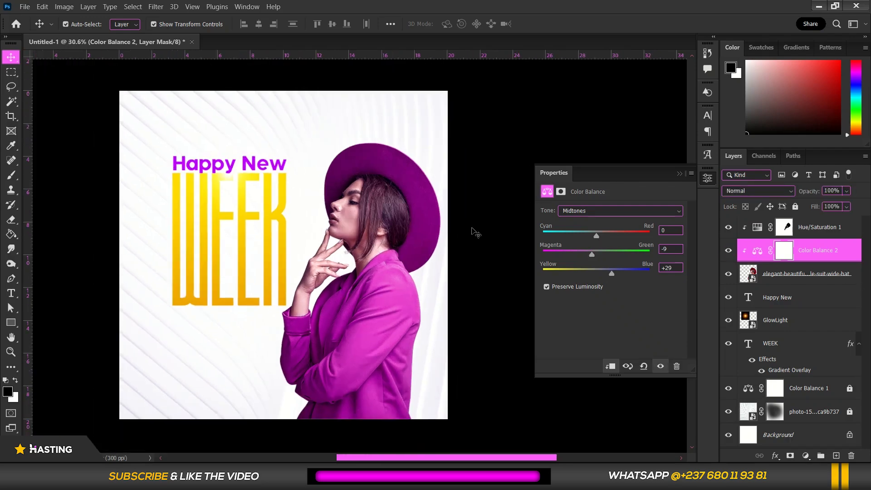
# Link the woman's layer with its clipped Color Balance and Hue/Saturation adjustment layers, leaving nothing selected
pyautogui.click(801, 277)
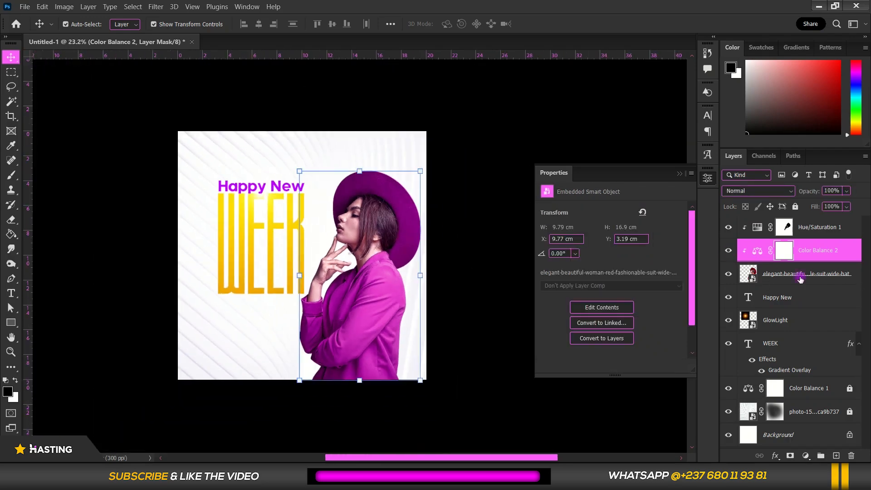
pyautogui.keyDown('shift'); pyautogui.click(814, 229); pyautogui.keyUp('shift')
pyautogui.rightClick(815, 228)
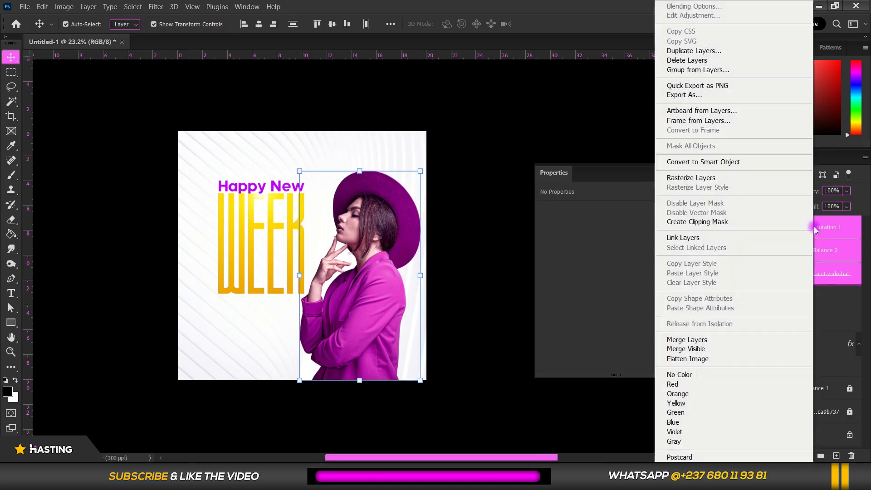
pyautogui.click(685, 239)
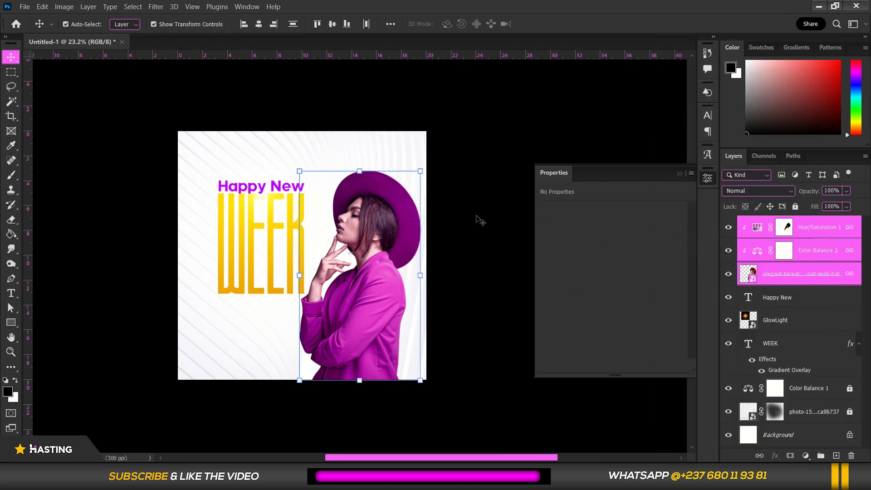
pyautogui.click(451, 199)
pyautogui.hotkey('ctrl', '-')
pyautogui.hotkey('ctrl', '-')
pyautogui.scroll(4, 271, 285)
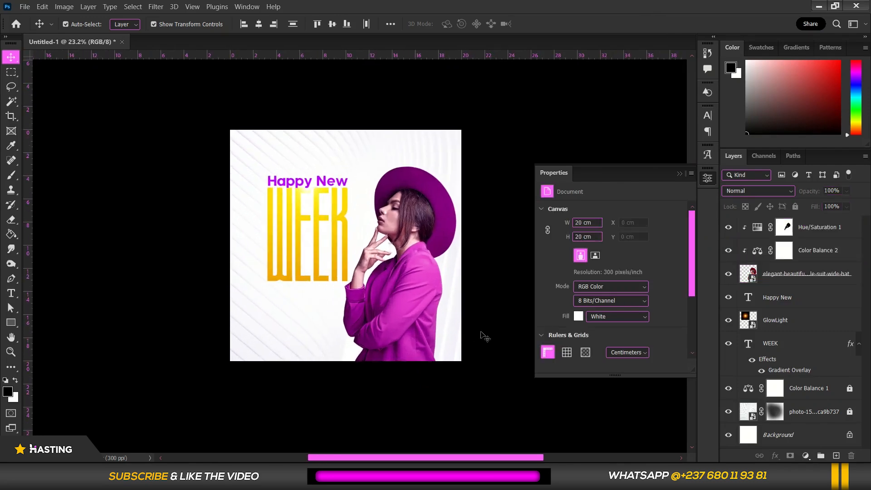
# Draw a rectangle about 21.9 by 3.6 cm across the flyer's lower part and fill it with the title's purple
pyautogui.scroll(3, 432, 356)
pyautogui.click(11, 322)
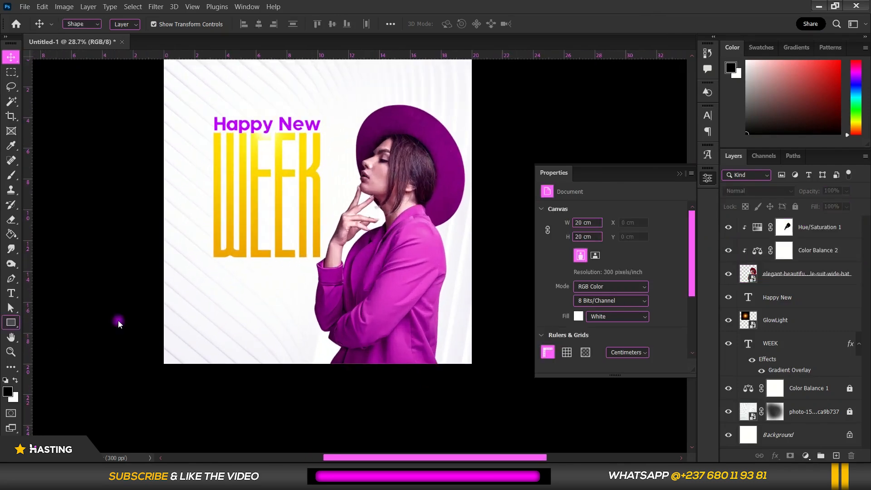
pyautogui.moveTo(150, 294); pyautogui.dragTo(488, 350)
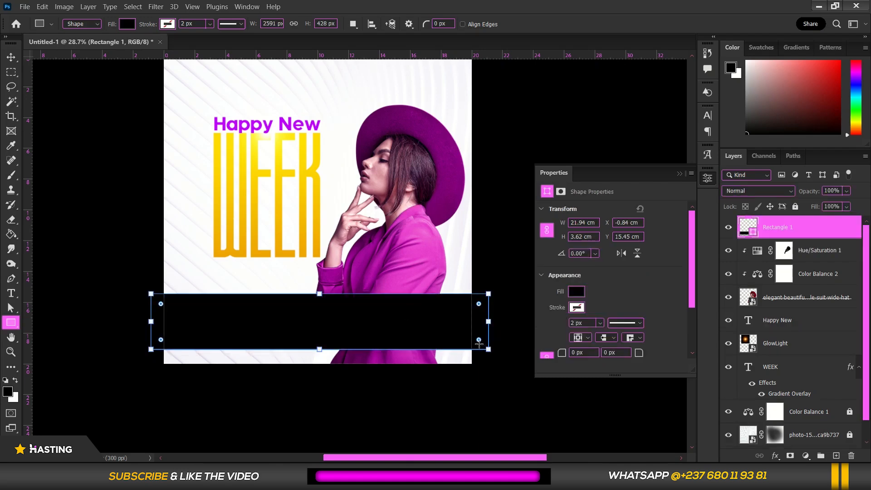
pyautogui.click(127, 27)
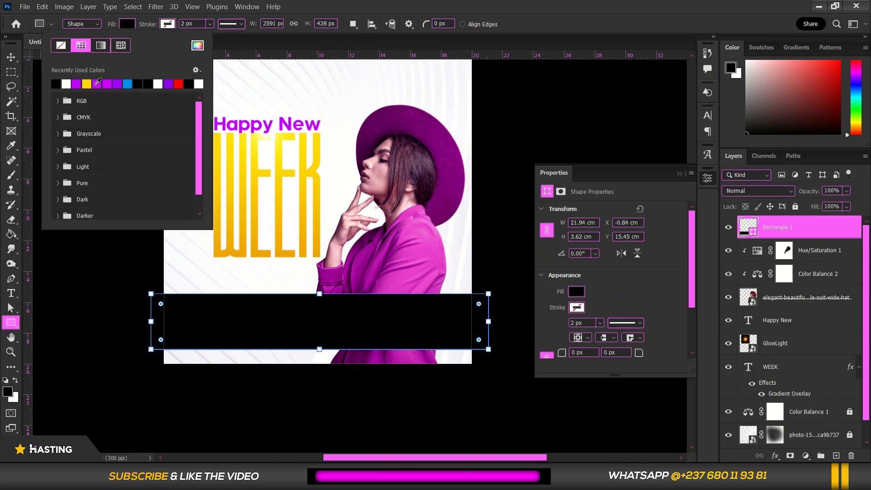
pyautogui.click(75, 84)
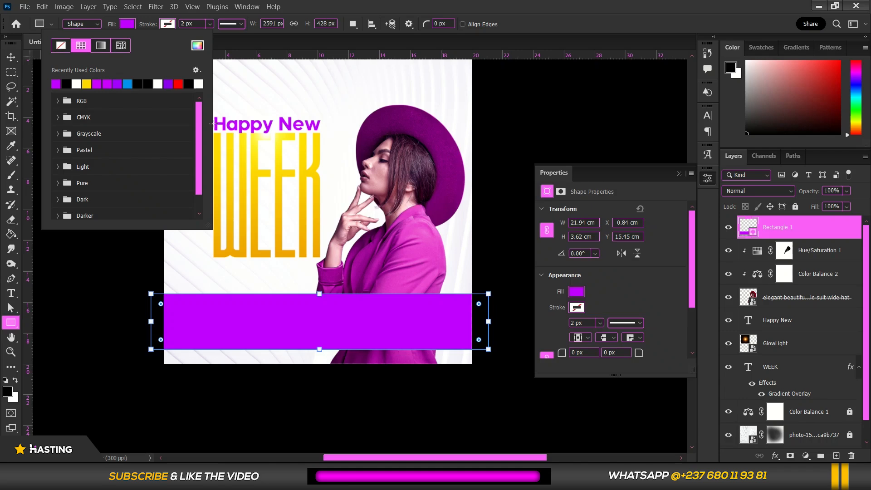
# Move the purple rectangle layer directly beneath the woman's layer so the band runs behind her
pyautogui.click(10, 58)
pyautogui.click(10, 57)
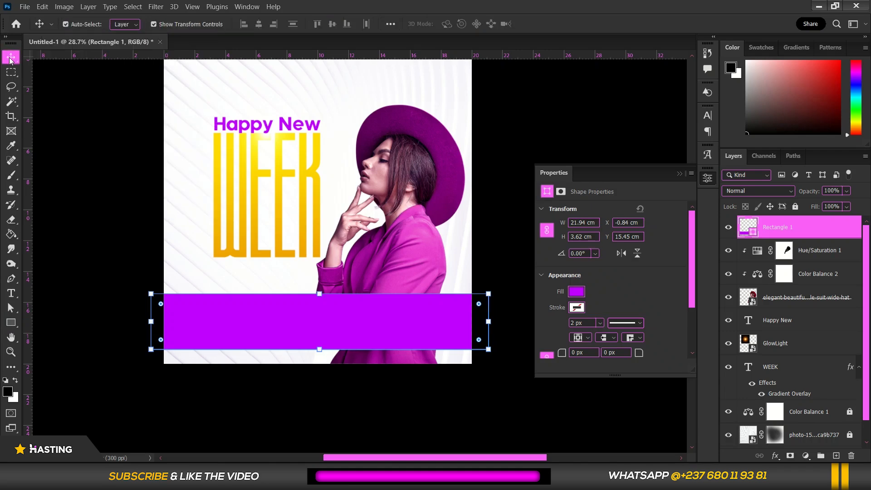
pyautogui.moveTo(817, 228); pyautogui.dragTo(819, 302)
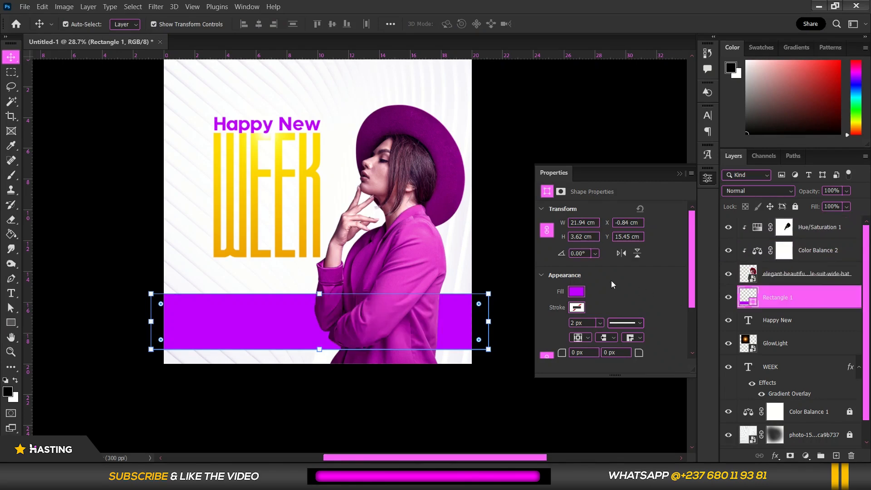
pyautogui.click(551, 116)
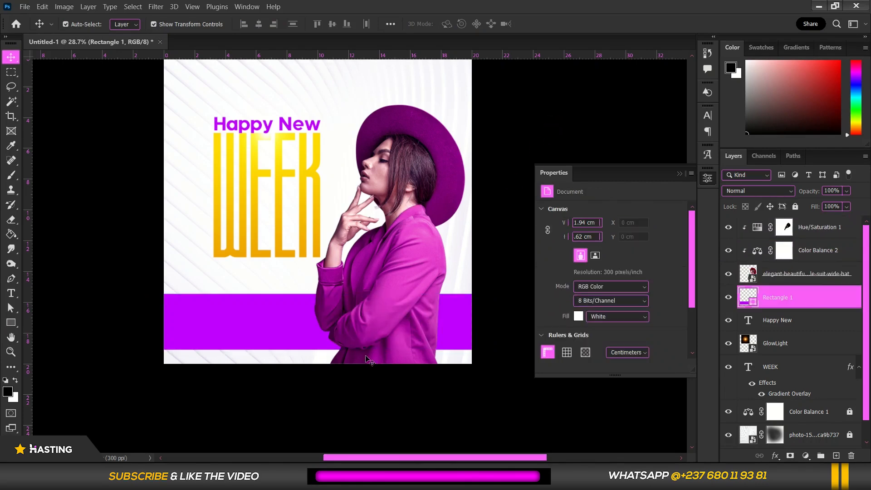
# Enlarge the purple band proportionally from its lower edge to about 22.9 by 3.8 cm
pyautogui.scroll(1, 366, 356)
pyautogui.scroll(1, 366, 356)
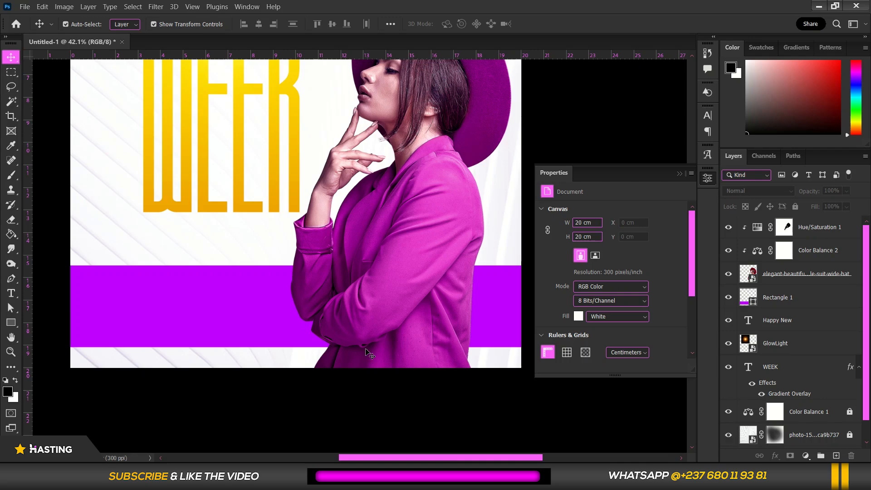
pyautogui.click(218, 326)
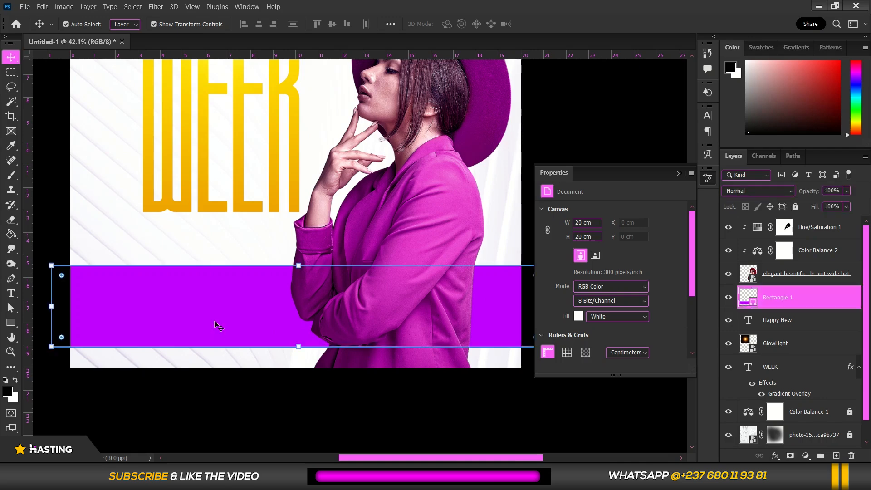
pyautogui.click(299, 348)
pyautogui.moveTo(300, 352); pyautogui.dragTo(300, 353)
pyautogui.press('Return')
pyautogui.scroll(-1, 298, 331)
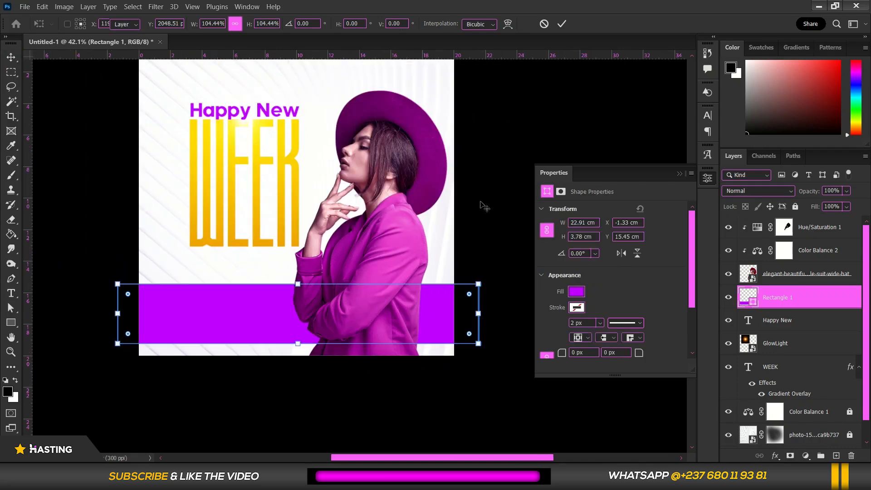
pyautogui.scroll(-2, 454, 291)
pyautogui.click(469, 315)
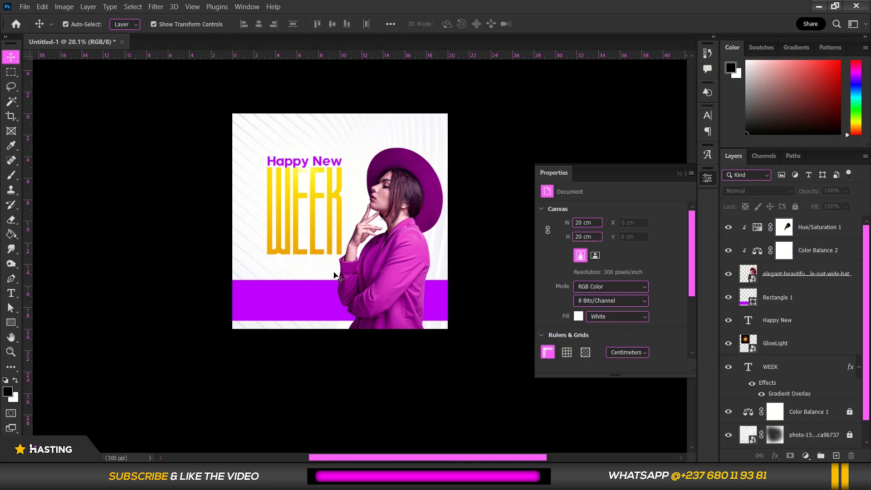
# Reduce only the purple band's height to about 3.6 cm and nudge the band slightly downward
pyautogui.scroll(2, 334, 275)
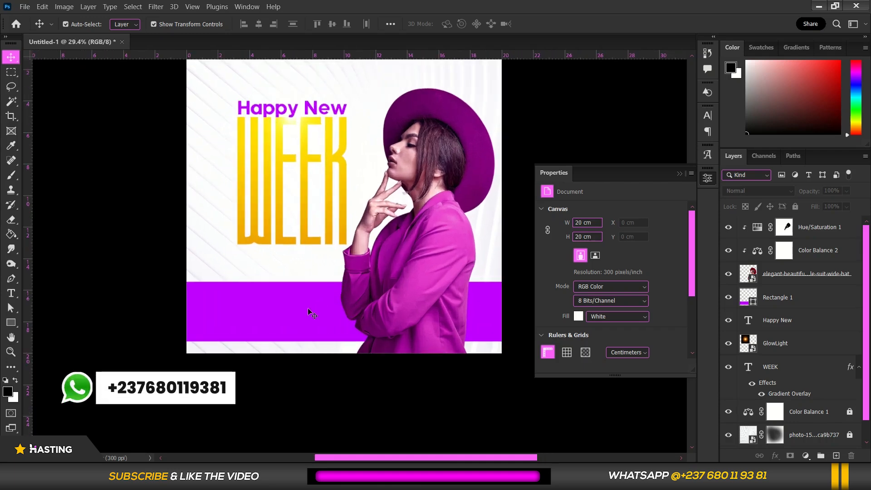
pyautogui.click(312, 313)
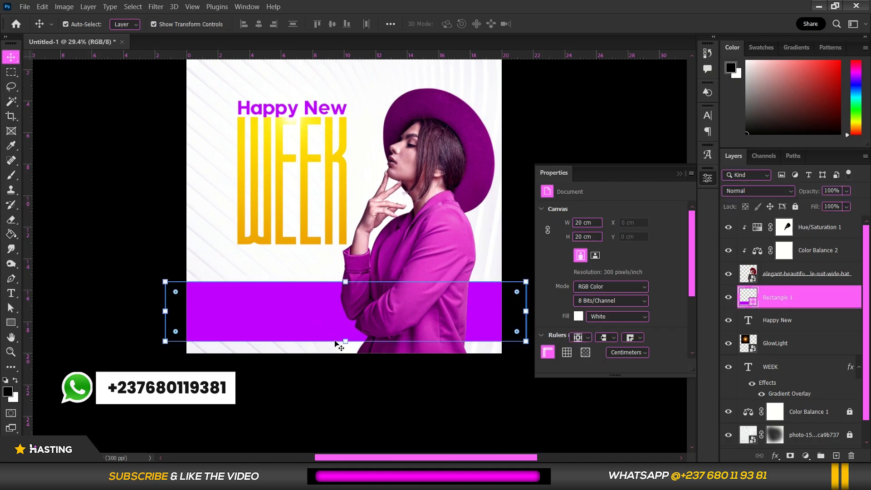
pyautogui.click(342, 340)
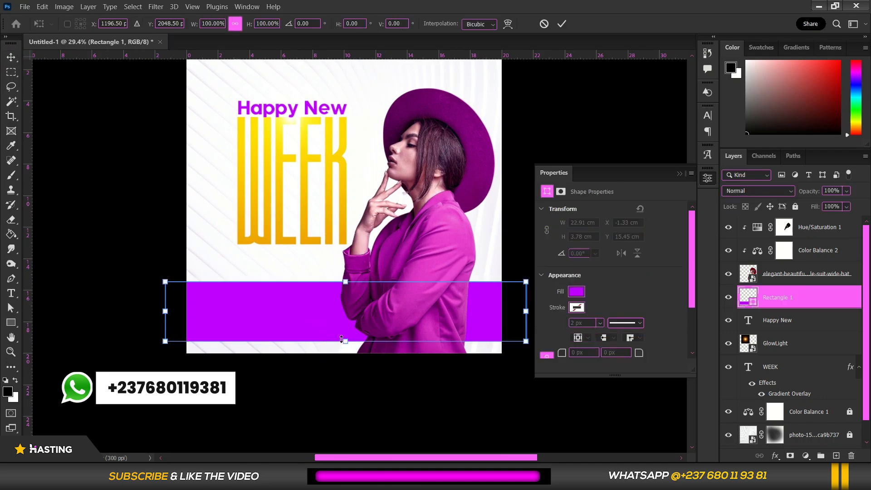
pyautogui.moveTo(342, 340); pyautogui.dragTo(342, 337)
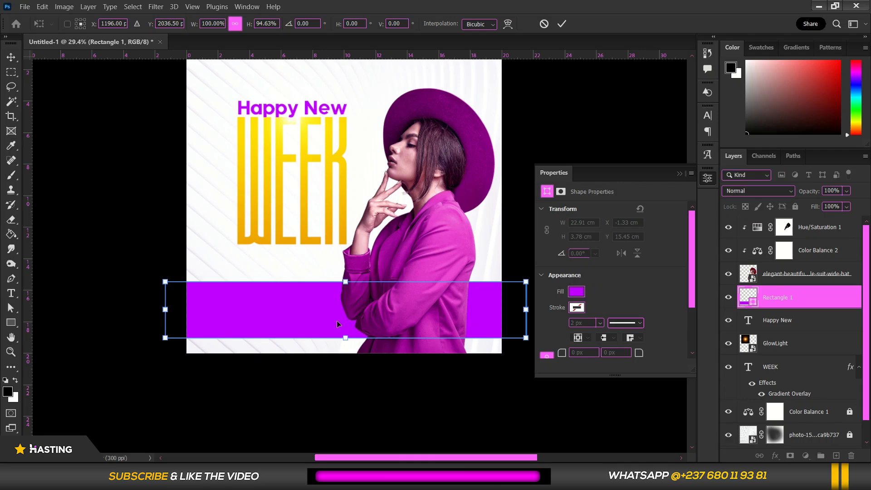
pyautogui.press('Return')
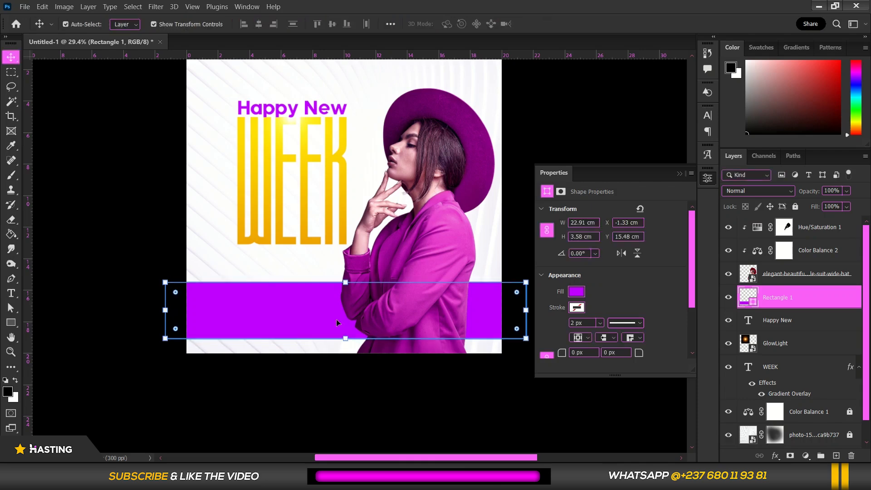
pyautogui.keyDown('alt'); pyautogui.scroll(-1, 319, 341); pyautogui.keyUp('alt')
pyautogui.keyDown('alt'); pyautogui.scroll(-1, 319, 341); pyautogui.keyUp('alt')
pyautogui.keyDown('alt'); pyautogui.scroll(2, 289, 326); pyautogui.keyUp('alt')
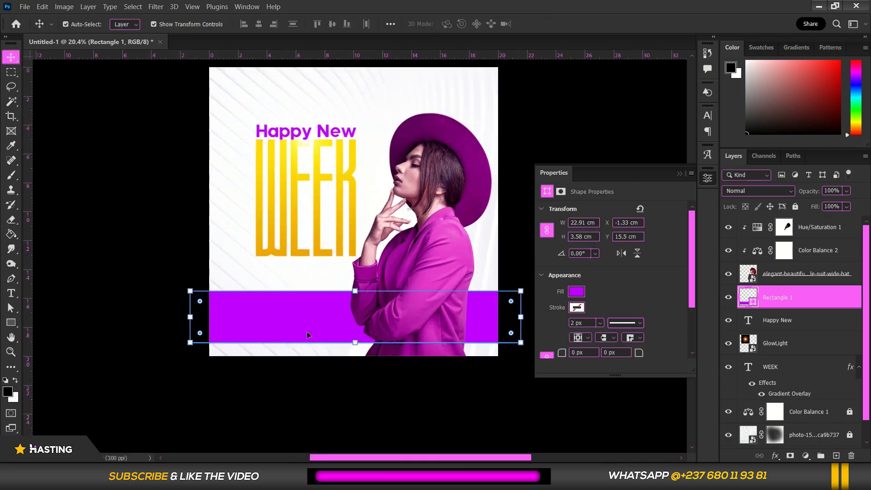
# Place images 4 (QR code) and 7B ("SEND A DM") from the READY MADE STUFFS folder into the flyer
pyautogui.click(499, 476)
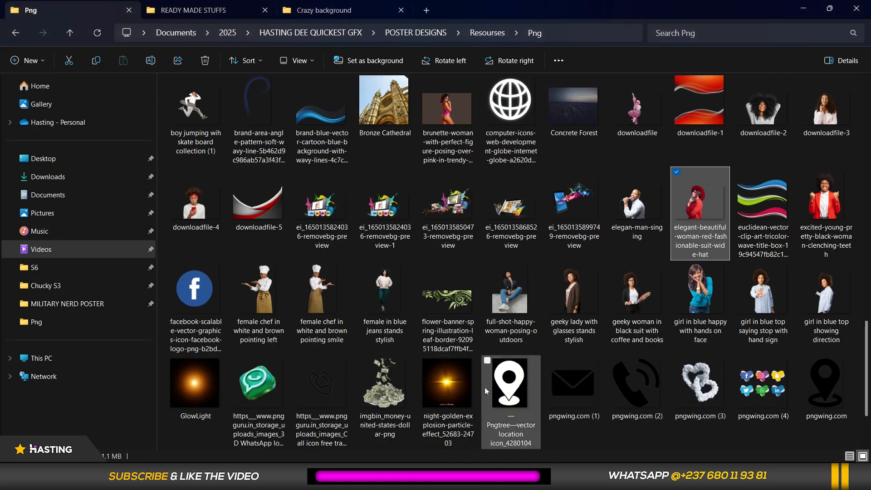
pyautogui.click(204, 14)
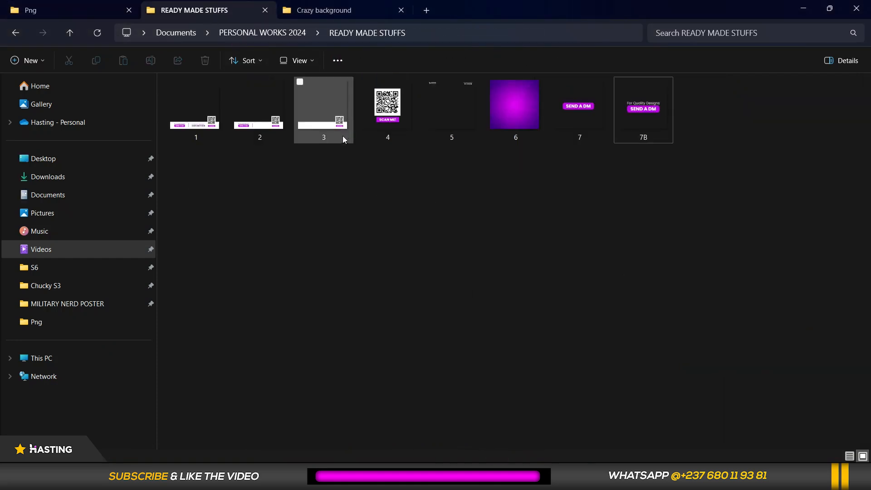
pyautogui.click(385, 109)
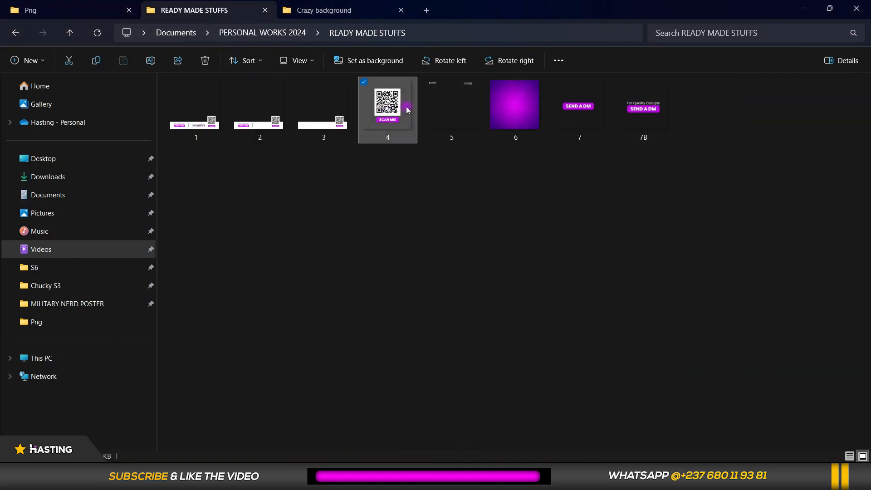
pyautogui.keyDown('ctrl'); pyautogui.click(654, 105); pyautogui.keyUp('ctrl')
pyautogui.moveTo(644, 114); pyautogui.dragTo(315, 257)
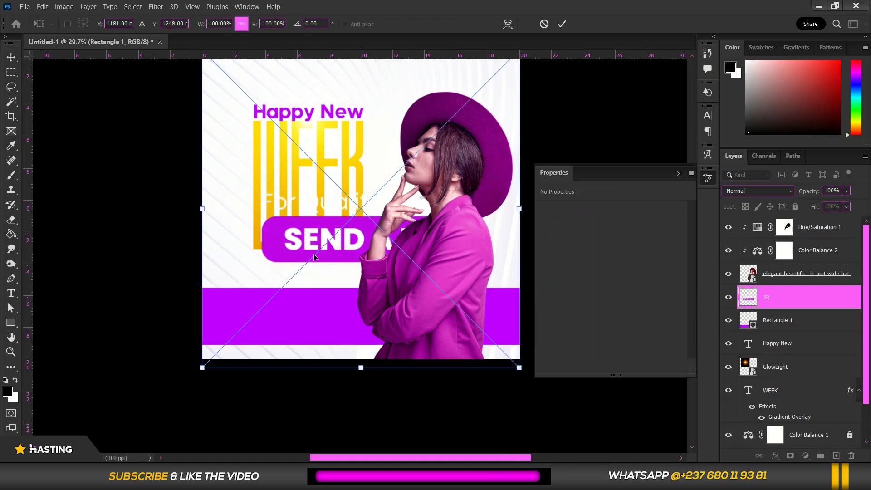
# Scale down the "For Quality Designs SEND A DM" graphic and position it on the purple band beside the woman
pyautogui.scroll(-4, 314, 256)
pyautogui.moveTo(441, 129); pyautogui.dragTo(319, 251)
pyautogui.scroll(4, 347, 267)
pyautogui.moveTo(247, 314); pyautogui.dragTo(269, 317)
pyautogui.moveTo(321, 245); pyautogui.dragTo(317, 249)
pyautogui.press('Return')
# Scale the QR code to about 34%, bring its layer above all others, and position it over the woman's lower jacket
pyautogui.moveTo(437, 94); pyautogui.dragTo(307, 268)
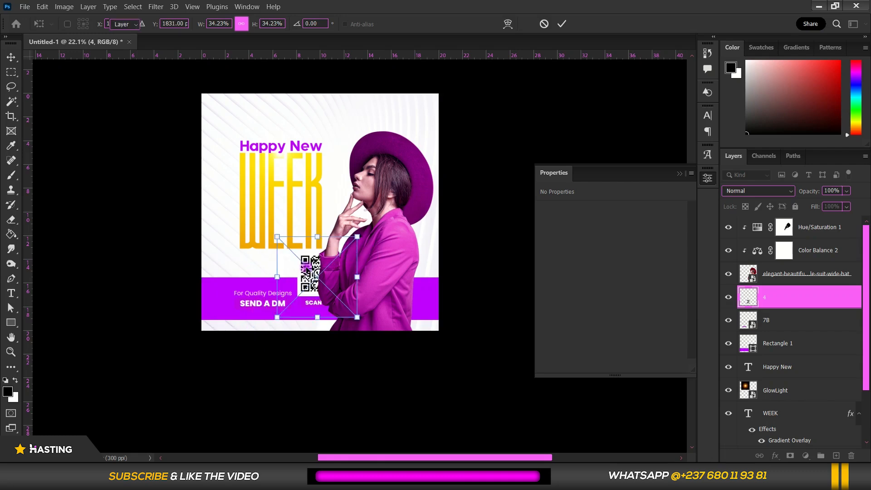
pyautogui.press('Return')
pyautogui.moveTo(794, 300); pyautogui.dragTo(791, 223)
pyautogui.scroll(1, 305, 272)
pyautogui.moveTo(305, 272); pyautogui.dragTo(375, 293)
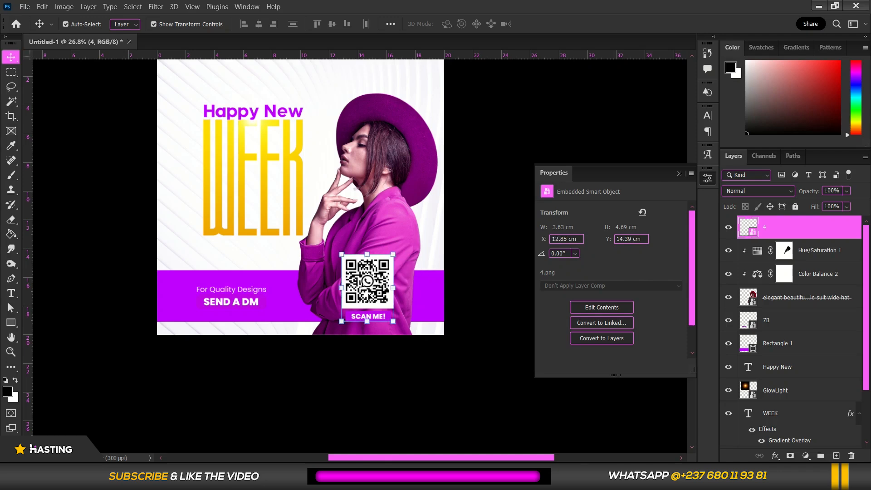
# Add an Outer Glow to the QR code layer with 83% opacity, magenta colour ff01f0 and a size of 177 px
pyautogui.scroll(2, 370, 296)
pyautogui.rightClick(852, 232)
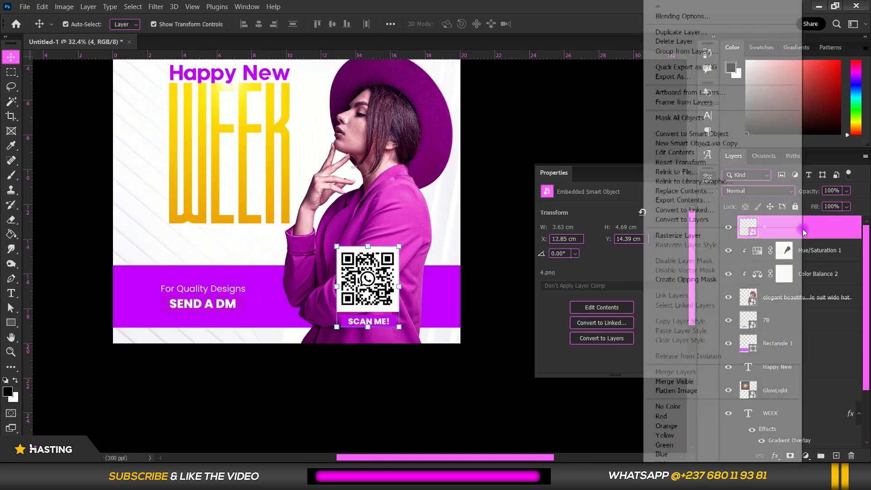
pyautogui.click(711, 18)
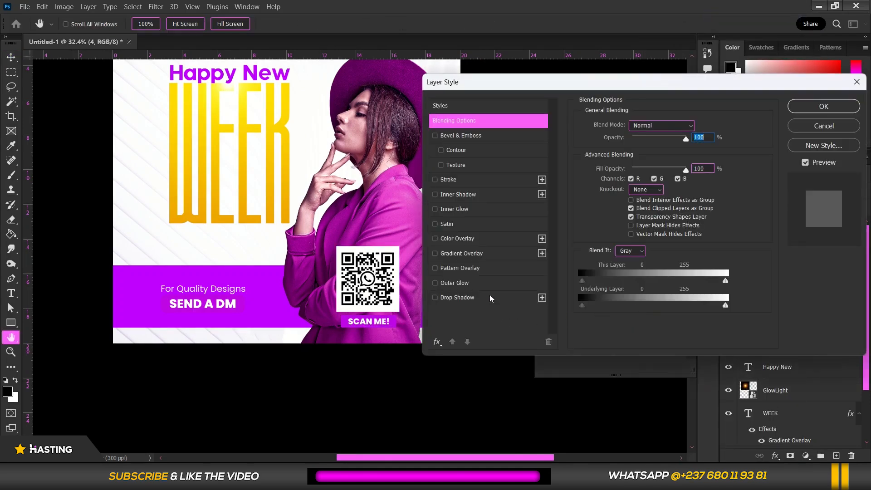
pyautogui.click(478, 286)
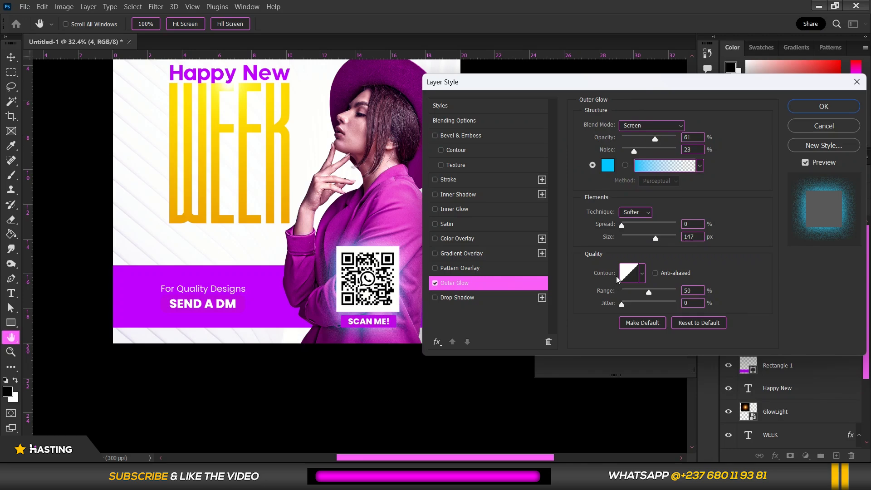
pyautogui.click(668, 139)
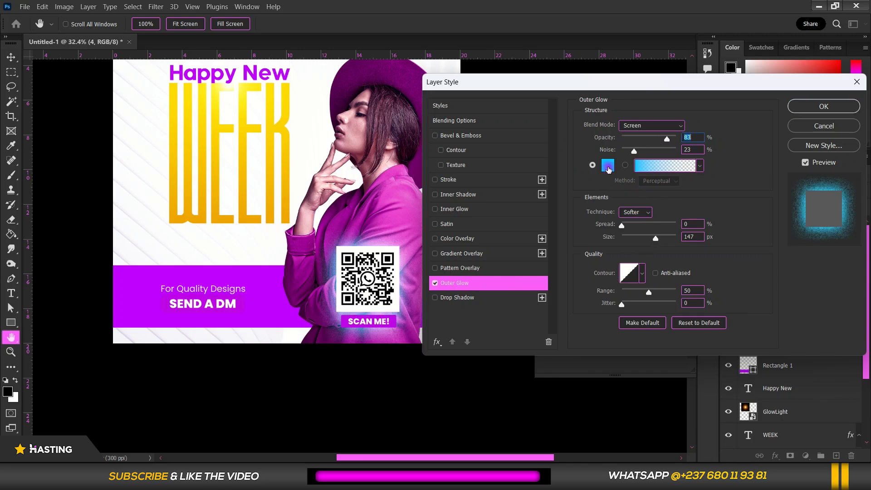
pyautogui.click(609, 166)
pyautogui.click(716, 290)
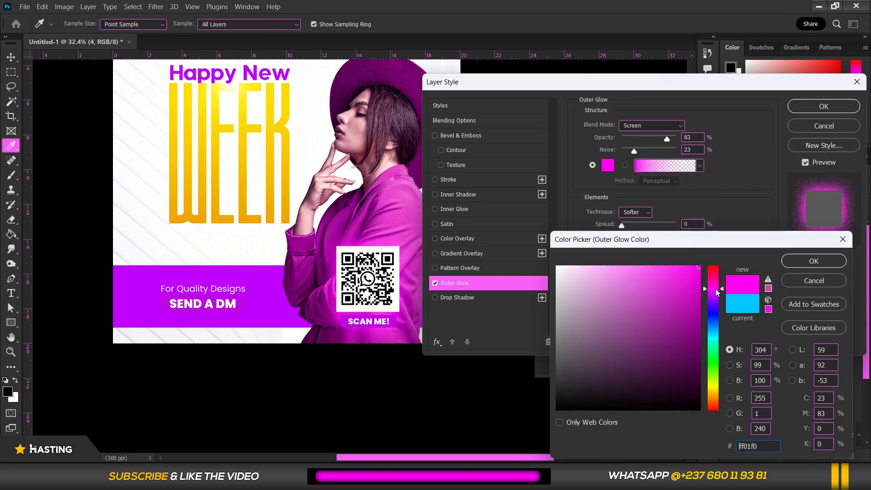
pyautogui.click(789, 261)
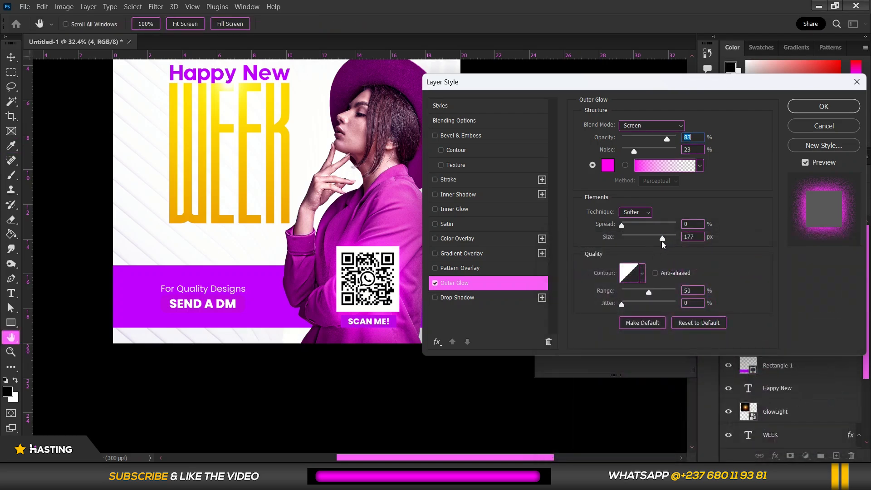
pyautogui.click(661, 241)
# Add a Multiply Drop Shadow to the QR code with 83% opacity, 0 px distance and 51 px size, and apply the layer style
pyautogui.click(458, 298)
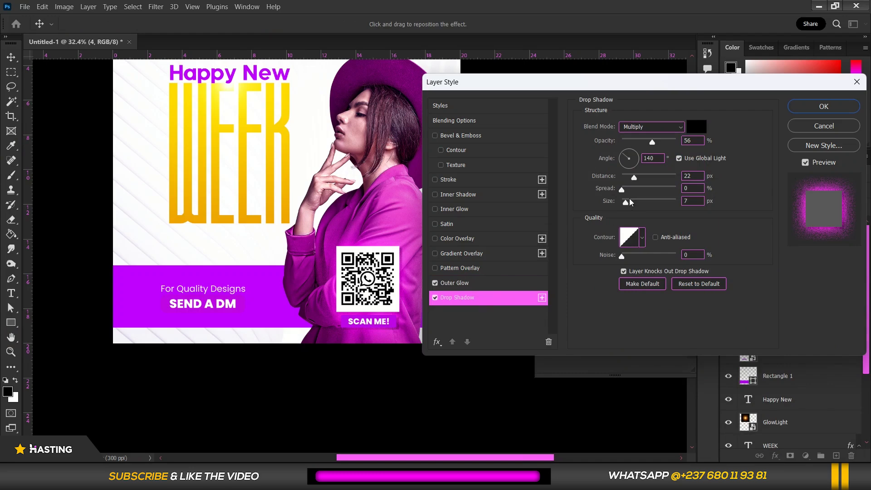
pyautogui.moveTo(634, 178); pyautogui.dragTo(621, 179)
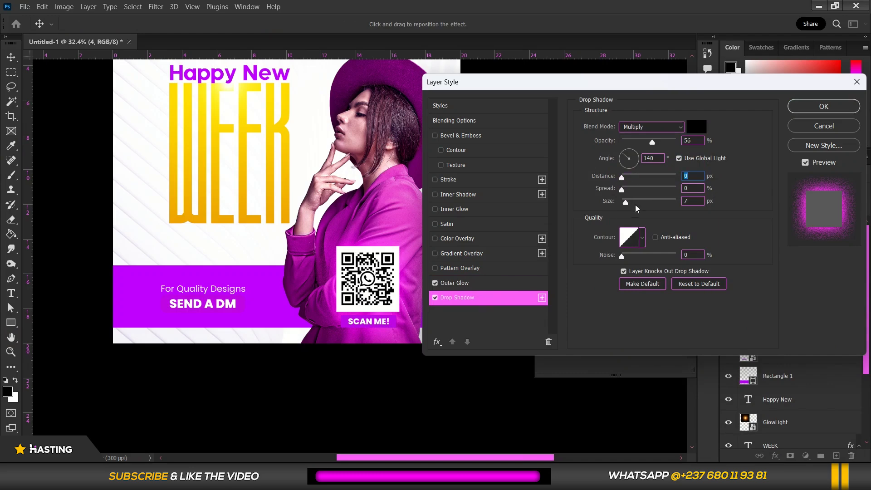
pyautogui.moveTo(638, 204); pyautogui.dragTo(640, 204)
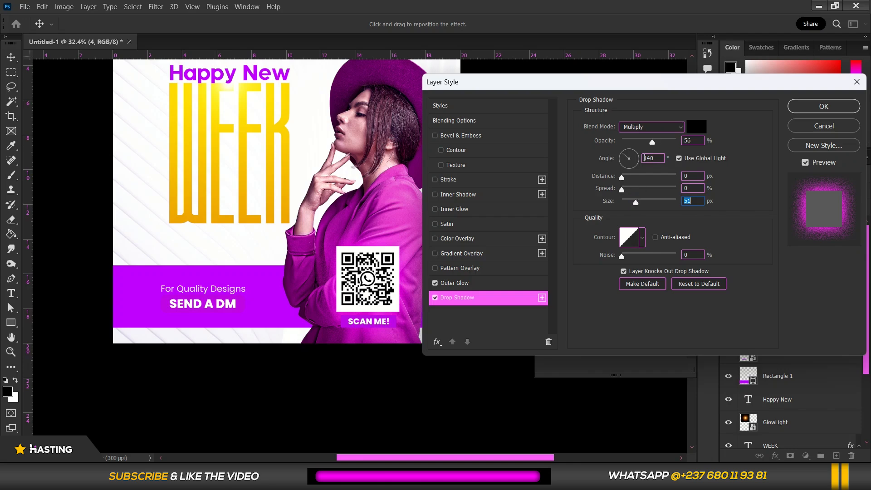
pyautogui.moveTo(659, 141); pyautogui.dragTo(667, 138)
pyautogui.click(436, 298)
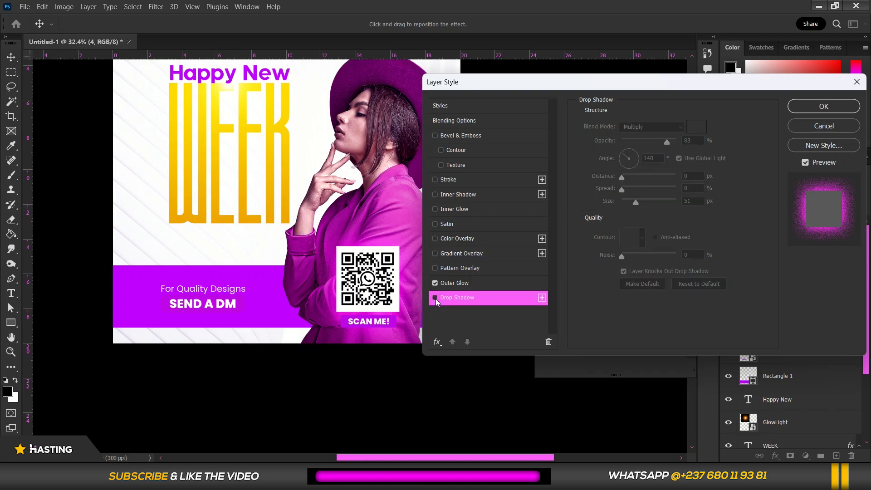
pyautogui.click(436, 298)
pyautogui.click(435, 298)
pyautogui.click(436, 298)
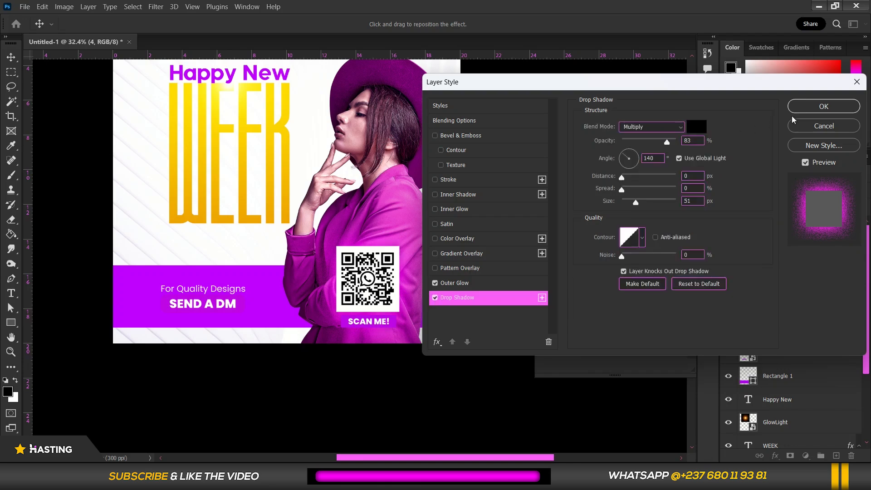
pyautogui.click(824, 107)
# Scale the QR code down slightly while keeping it over the woman's lower jacket
pyautogui.click(462, 253)
pyautogui.scroll(3, 236, 311)
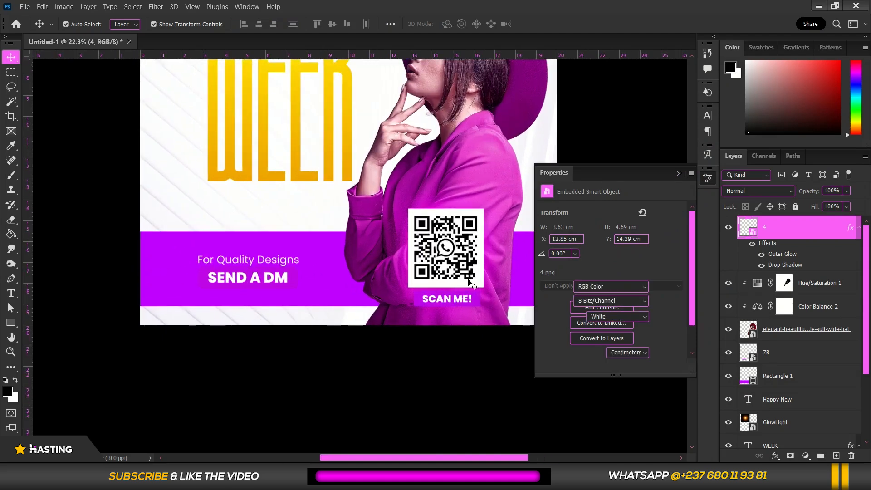
pyautogui.scroll(2, 456, 284)
pyautogui.scroll(-4, 263, 291)
pyautogui.scroll(3, 411, 254)
pyautogui.click(384, 276)
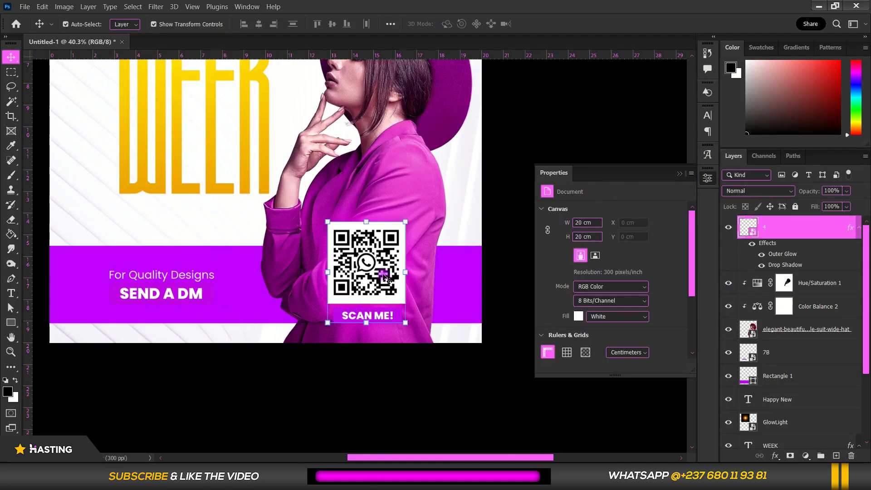
pyautogui.hotkey('ctrl', 't')
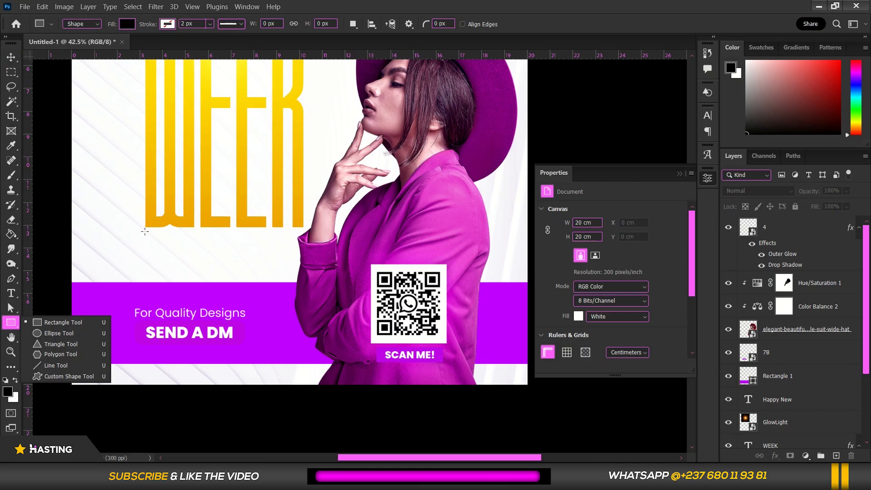
# Draw a rectangle about 6.98 × 1.14 cm directly beneath the word WEEK and fill it with the recently used purple
pyautogui.moveTo(145, 231); pyautogui.dragTo(304, 257)
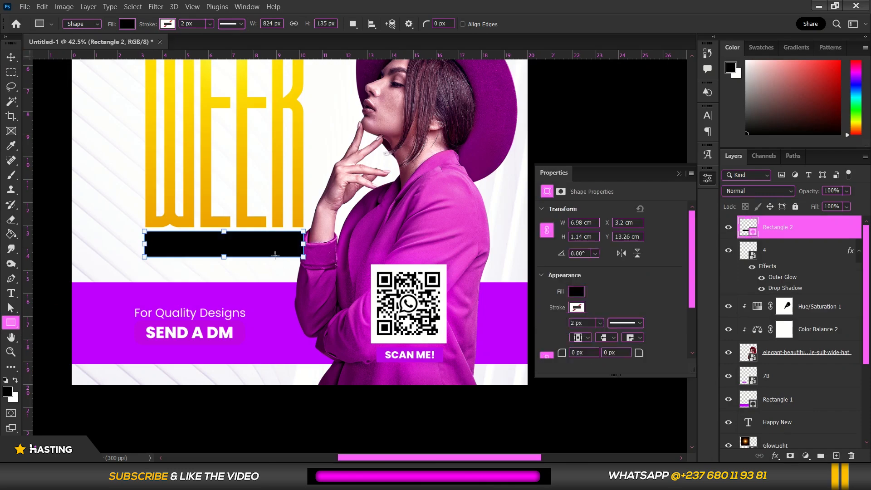
pyautogui.scroll(-3, 231, 245)
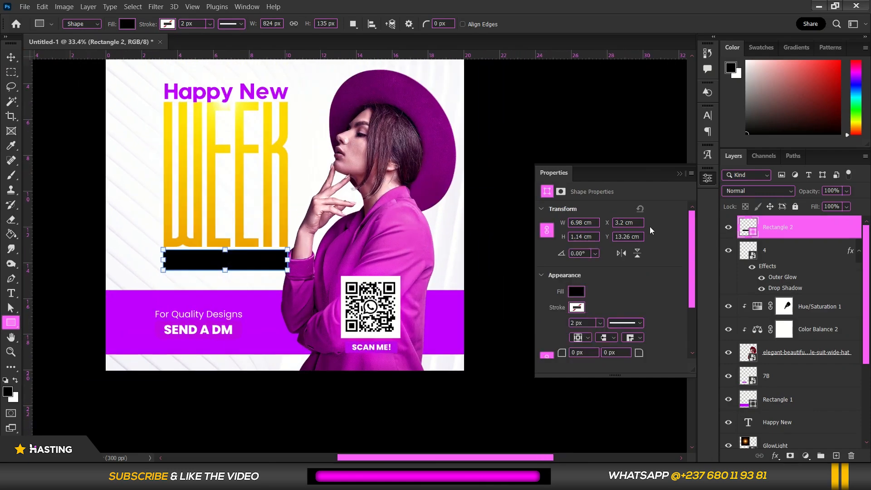
pyautogui.click(128, 24)
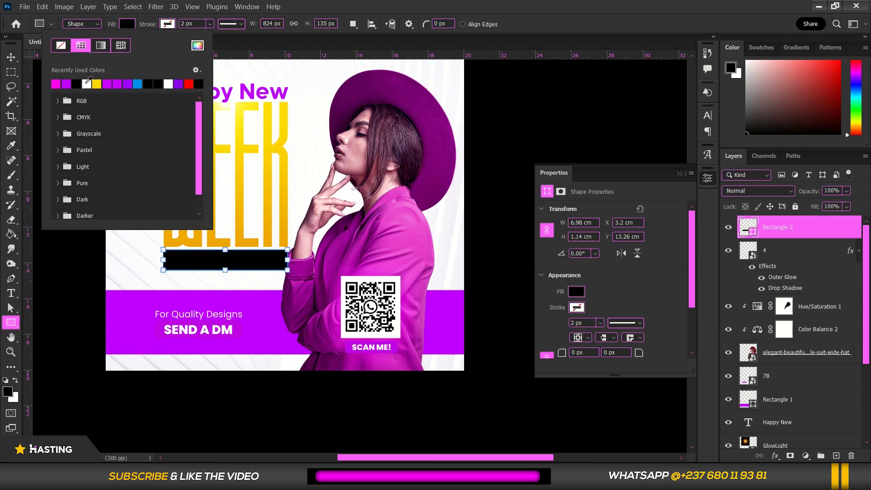
pyautogui.click(66, 84)
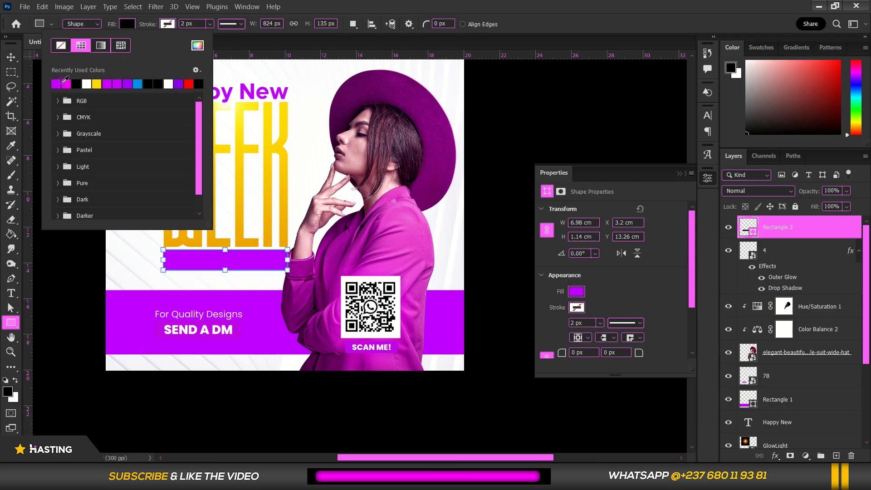
pyautogui.click(11, 58)
pyautogui.scroll(1, 210, 269)
pyautogui.scroll(3, 212, 269)
pyautogui.scroll(-7, 213, 270)
pyautogui.scroll(3, 217, 271)
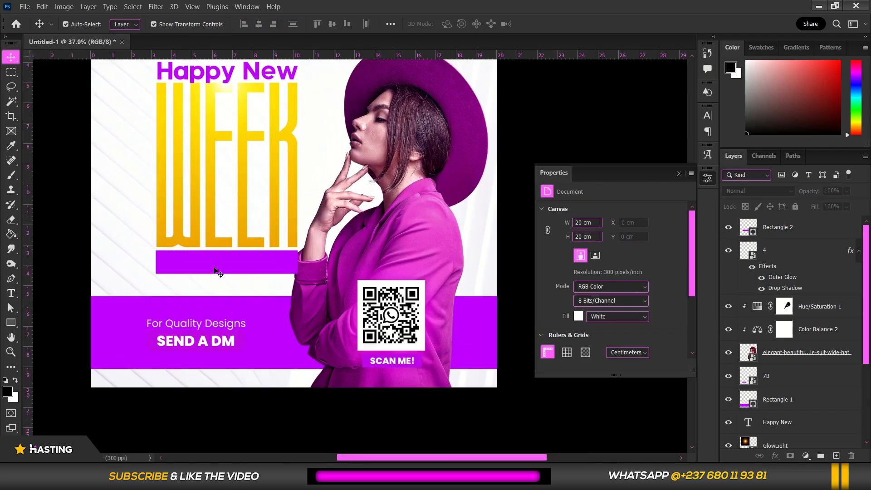
# Apply a linear orange-to-yellow Gradient Overlay at 90° and 150% scale to the new bar, and move its layer beneath the woman
pyautogui.click(219, 265)
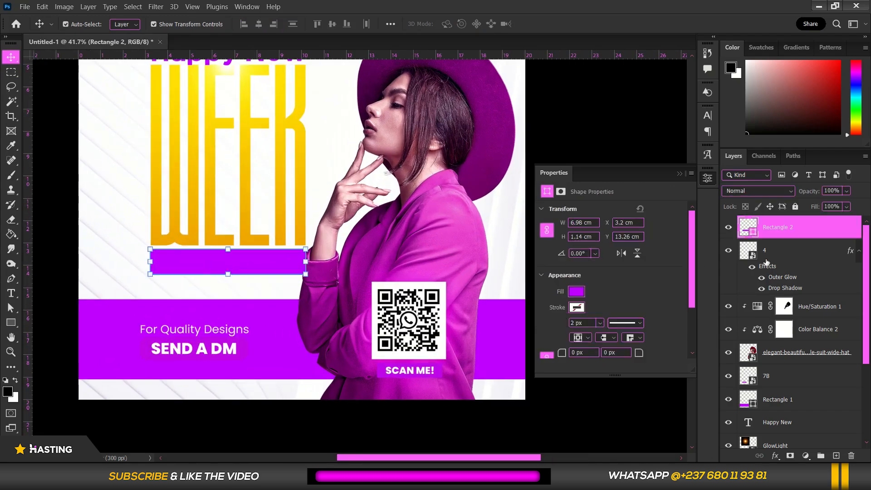
pyautogui.rightClick(853, 234)
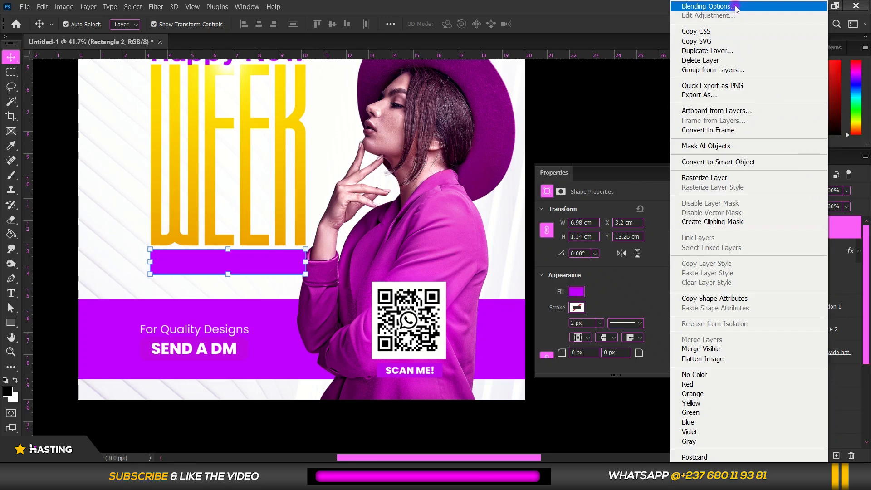
pyautogui.click(379, 385)
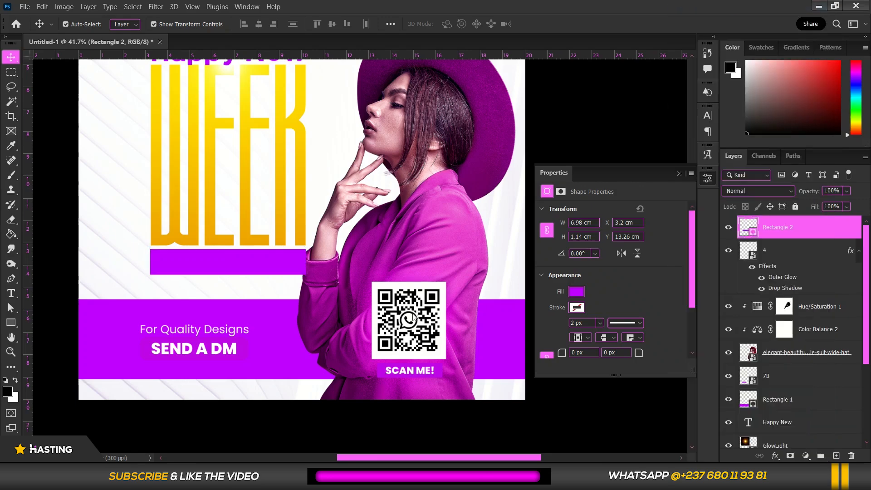
pyautogui.click(481, 254)
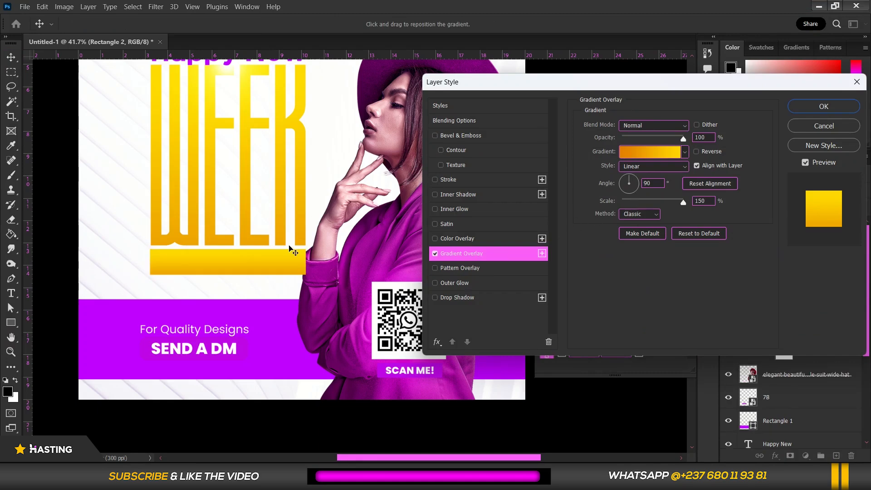
pyautogui.moveTo(275, 262); pyautogui.dragTo(276, 258)
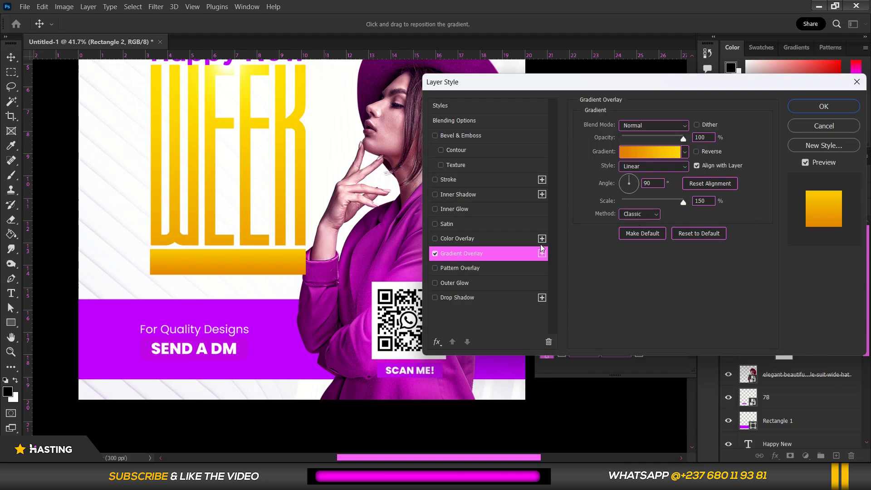
pyautogui.click(824, 106)
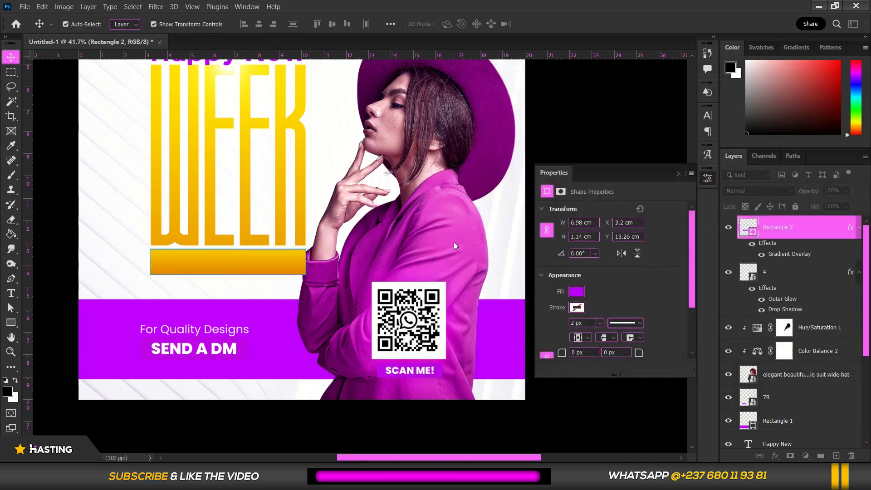
pyautogui.scroll(-3, 270, 310)
pyautogui.moveTo(808, 234); pyautogui.dragTo(778, 391)
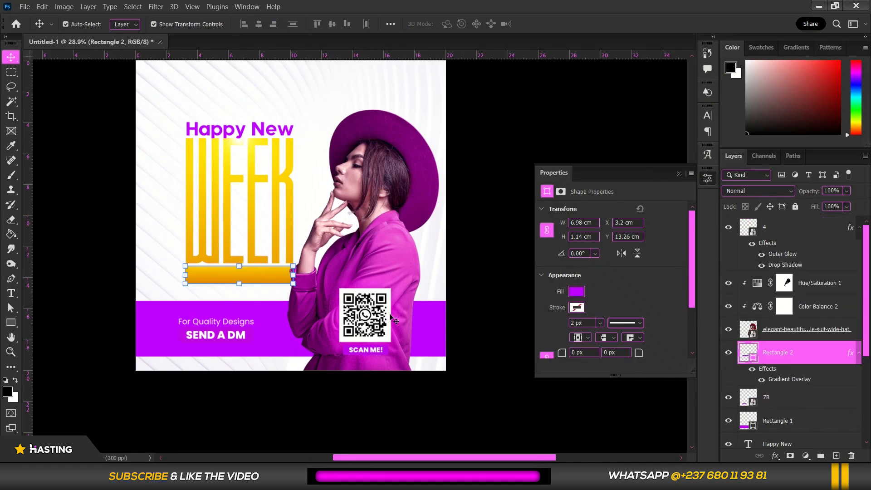
# Add a text line reading "Let's Go Again!" in Poppins Regular at 102 px just below the gradient bar
pyautogui.scroll(3, 215, 281)
pyautogui.press('t')
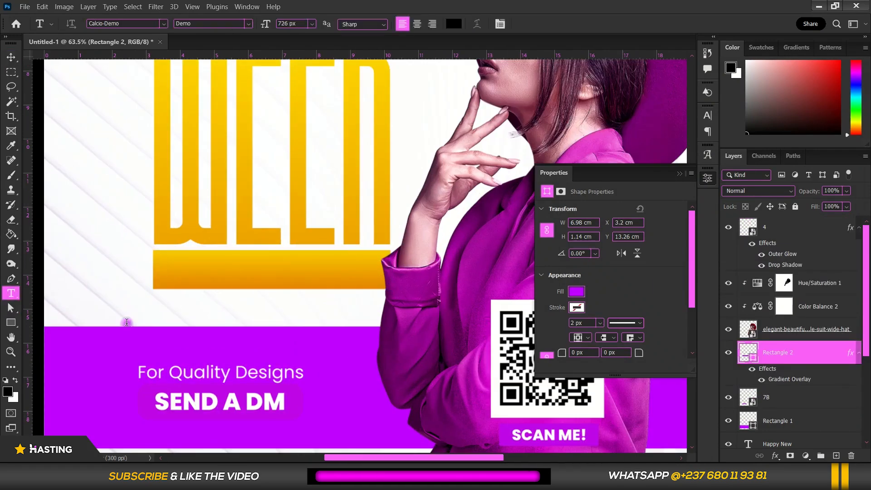
pyautogui.click(126, 321)
pyautogui.click(500, 24)
pyautogui.click(640, 132)
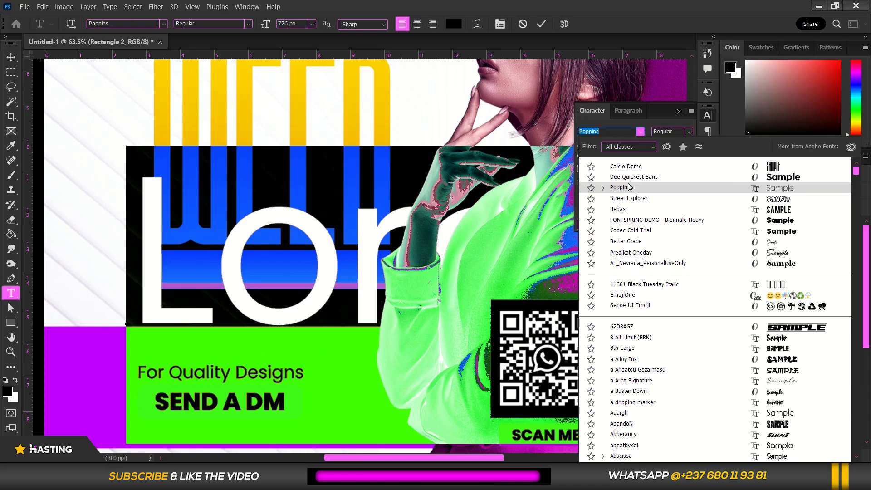
pyautogui.click(626, 188)
pyautogui.moveTo(582, 146); pyautogui.dragTo(228, 251)
pyautogui.tripleClick(221, 315)
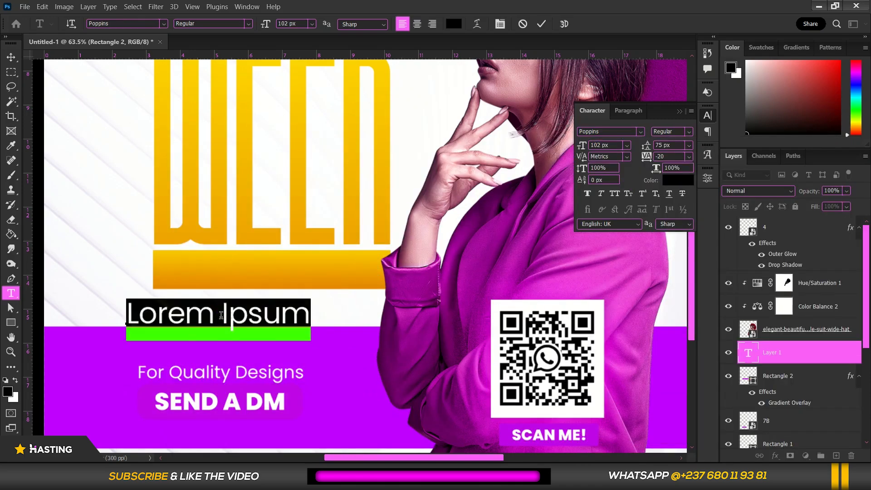
pyautogui.write("Let's Go Again!")
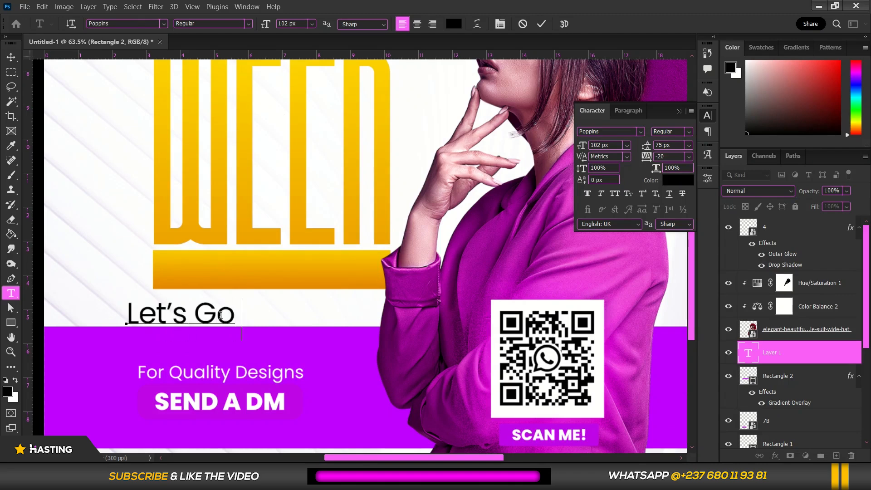
# Resize "Let's Go Again!" to 85 px, move it onto the gradient bar and set its weight to Bold
pyautogui.hotkey('ctrl', 'a')
pyautogui.moveTo(583, 147); pyautogui.dragTo(575, 155)
pyautogui.moveTo(296, 350); pyautogui.dragTo(361, 306)
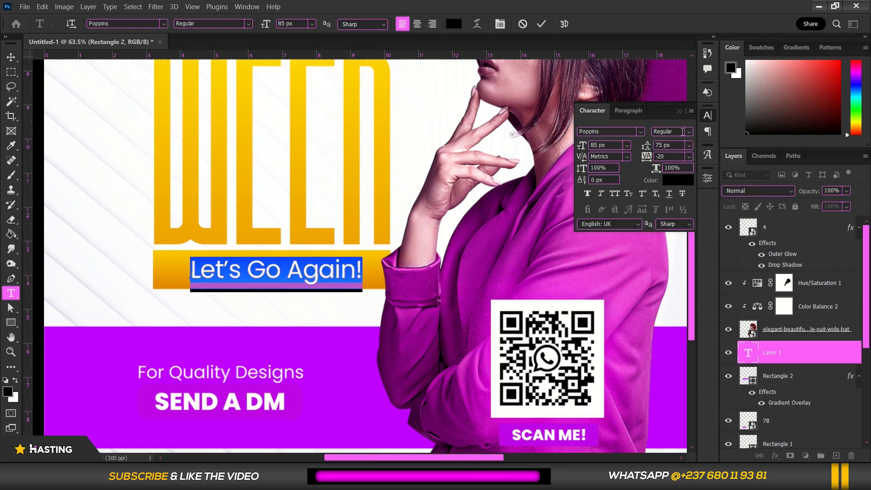
pyautogui.click(671, 132)
pyautogui.click(676, 260)
pyautogui.click(690, 131)
pyautogui.click(688, 251)
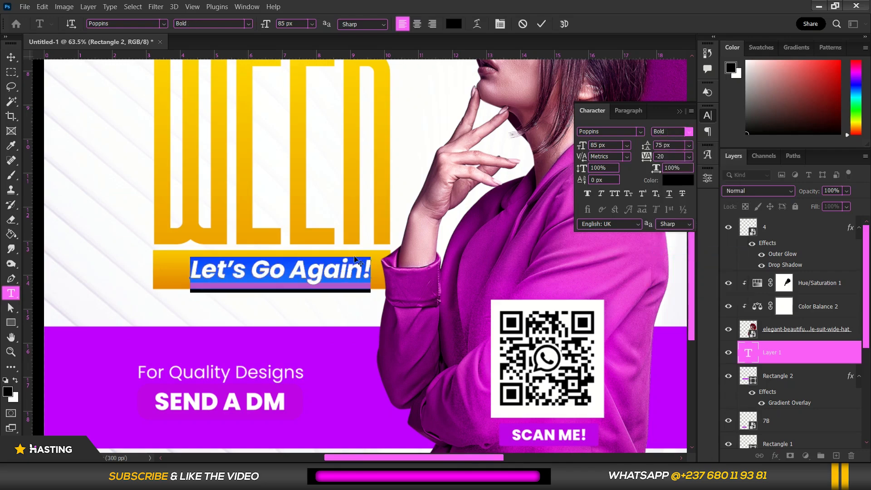
pyautogui.click(345, 269)
# Try purple c000ff on the "Let's Go Again!" text and settle on white as its colour
pyautogui.scroll(-3, 342, 270)
pyautogui.scroll(2, 309, 267)
pyautogui.hotkey('ctrl', 'a')
pyautogui.click(678, 180)
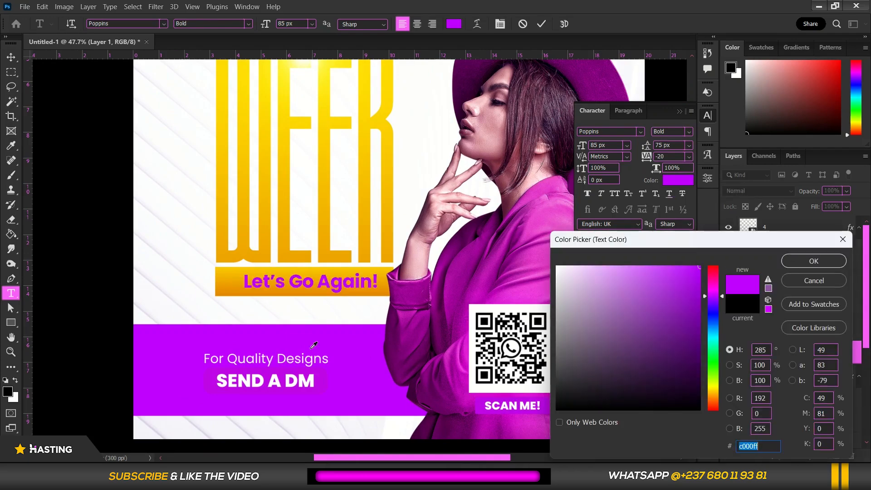
pyautogui.moveTo(610, 285); pyautogui.dragTo(547, 246)
pyautogui.click(791, 265)
# Enlarge the "Let's Go Again!" text slightly to about 89 px and commit the text
pyautogui.scroll(-3, 358, 230)
pyautogui.scroll(4, 311, 270)
pyautogui.click(611, 146)
pyautogui.scroll(4, 612, 146)
pyautogui.click(349, 271)
pyautogui.scroll(2, 332, 298)
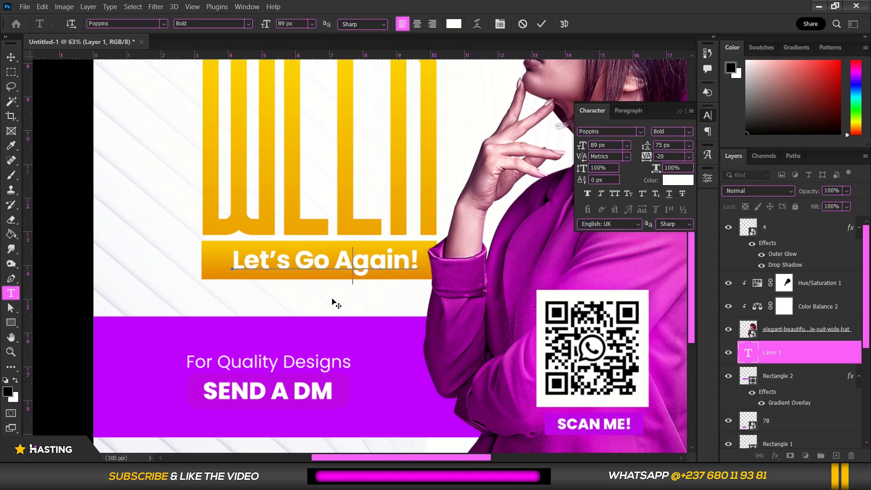
pyautogui.tripleClick(341, 279)
pyautogui.click(615, 145)
pyautogui.scroll(1, 616, 145)
pyautogui.hotkey('ctrl', 'Return')
# Centre the "Let's Go Again!" text horizontally on the gradient bar
pyautogui.press('v')
pyautogui.keyDown('shift'); pyautogui.click(210, 262); pyautogui.keyUp('shift')
pyautogui.click(259, 24)
pyautogui.scroll(-3, 655, 305)
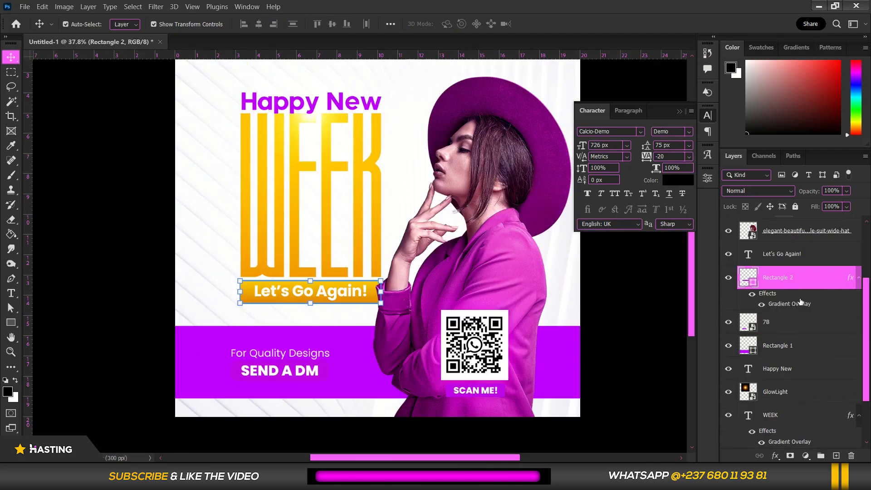
# Change the "Let's Go Again!" bar's gradient overlay to the purple-to-magenta preset and reposition the gradient within the bar
pyautogui.rightClick(827, 277)
pyautogui.click(735, 7)
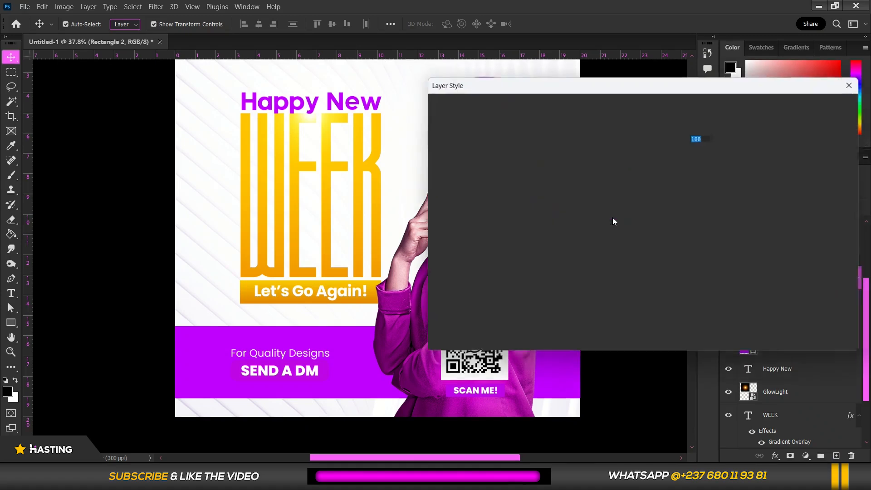
pyautogui.click(482, 255)
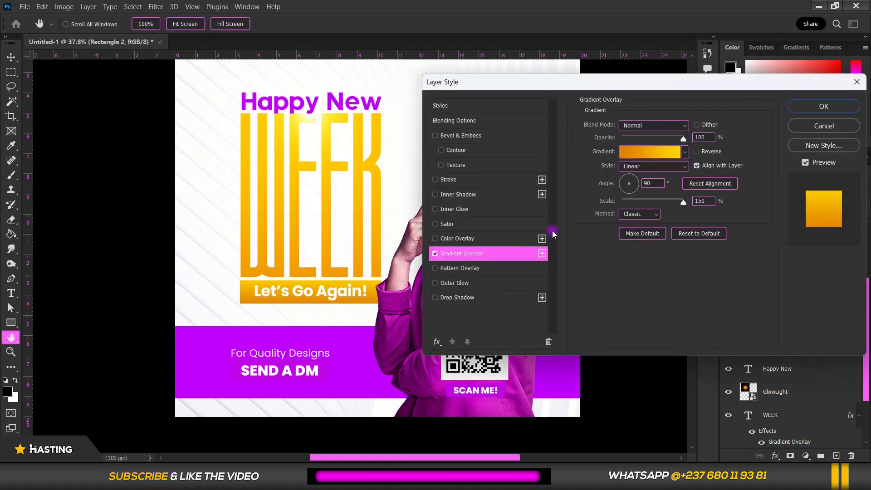
pyautogui.click(686, 156)
pyautogui.scroll(-5, 672, 200)
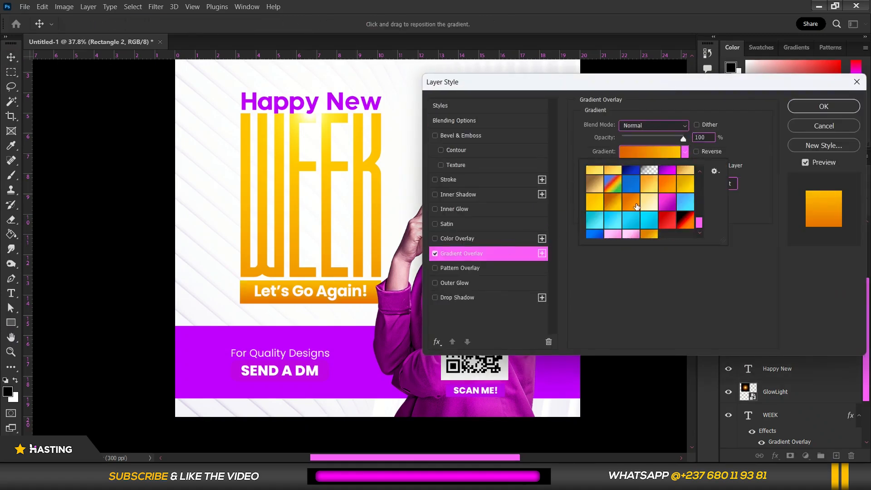
pyautogui.click(672, 186)
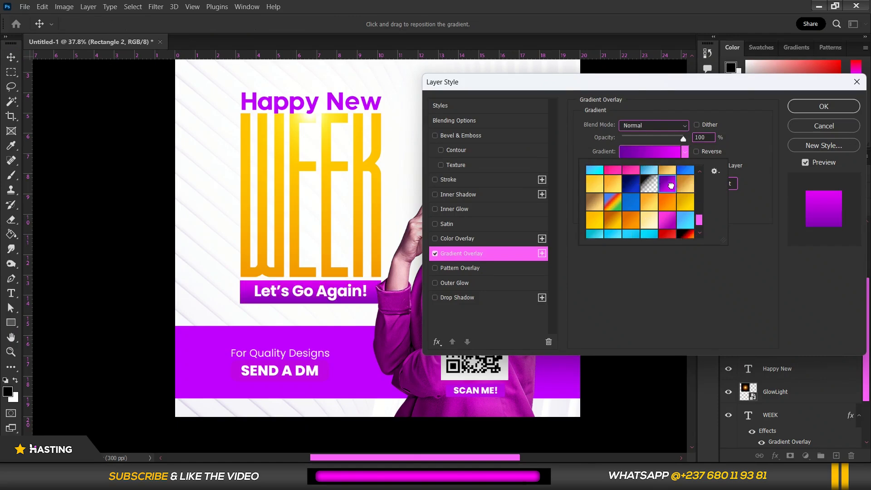
pyautogui.click(316, 303)
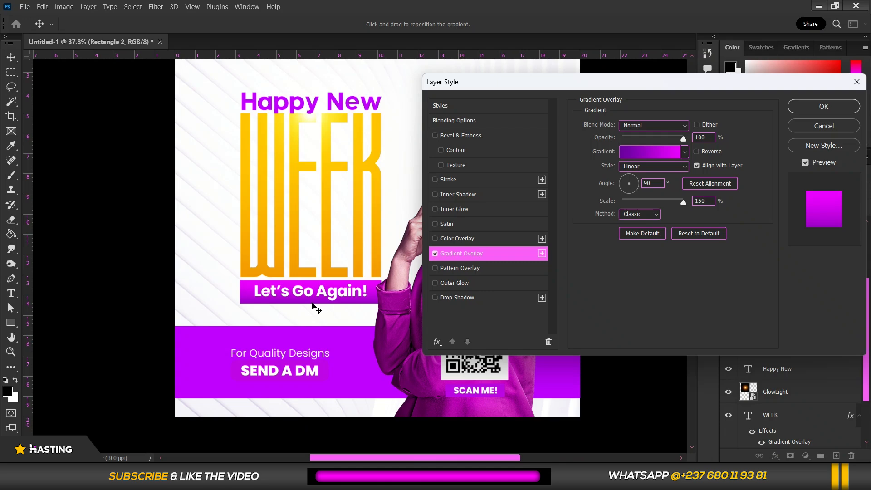
pyautogui.click(806, 112)
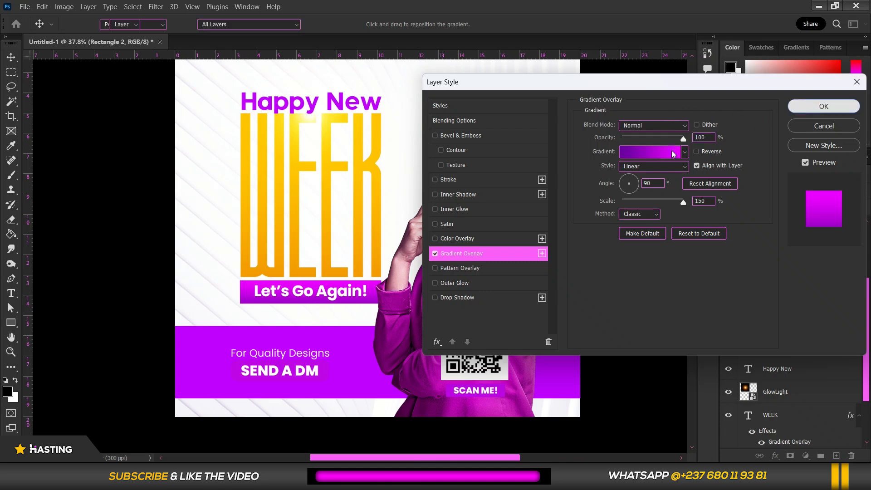
# Scale the "Let's Go Again!" text and its bar down together so they sit narrower than the word WEEK
pyautogui.scroll(-1, 341, 287)
pyautogui.click(540, 280)
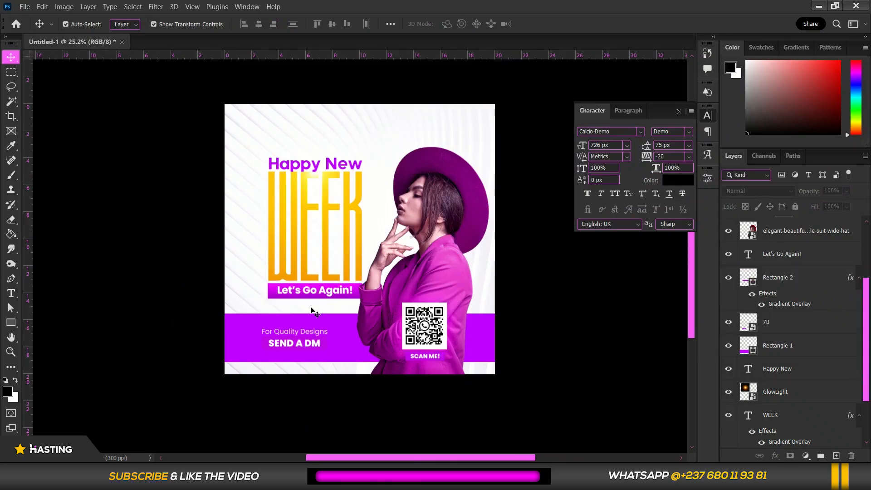
pyautogui.scroll(3, 311, 310)
pyautogui.scroll(1, 313, 285)
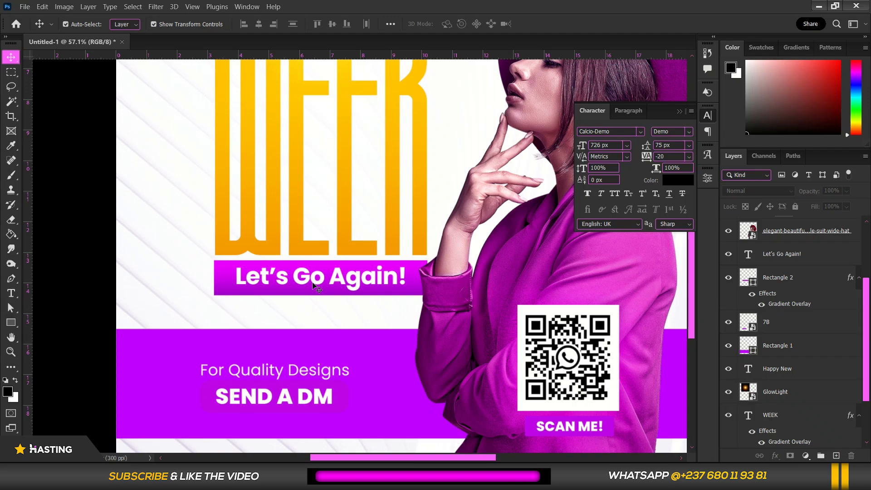
pyautogui.scroll(2, 314, 284)
pyautogui.scroll(-5, 313, 285)
pyautogui.scroll(1, 319, 259)
# Place the "Hasting dee quickest Title black" logo from the MY LOGO folder, scaled down near the flyer's top edge
pyautogui.hotkey('alt', 'Tab')
pyautogui.click(273, 206)
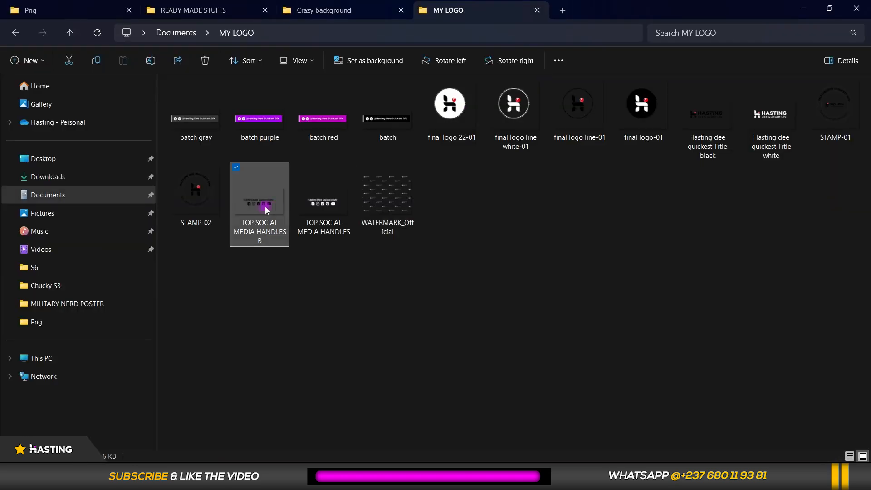
pyautogui.moveTo(698, 123); pyautogui.dragTo(535, 378)
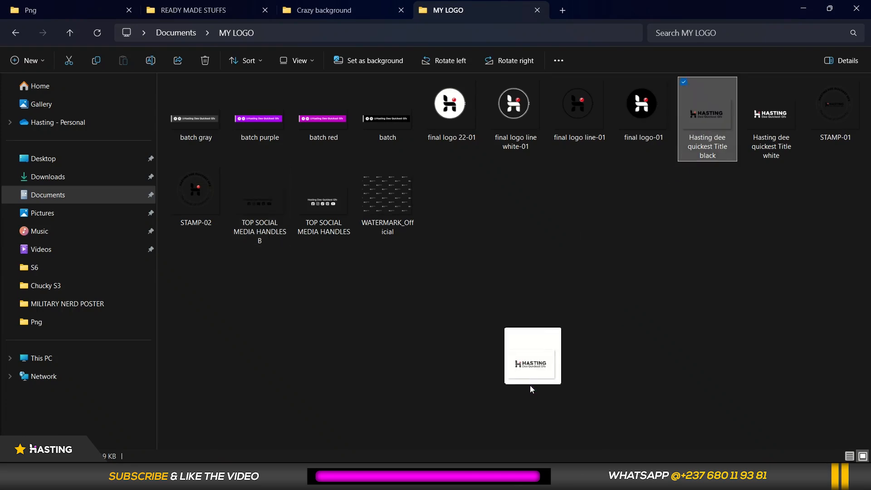
pyautogui.moveTo(530, 454); pyautogui.dragTo(389, 128)
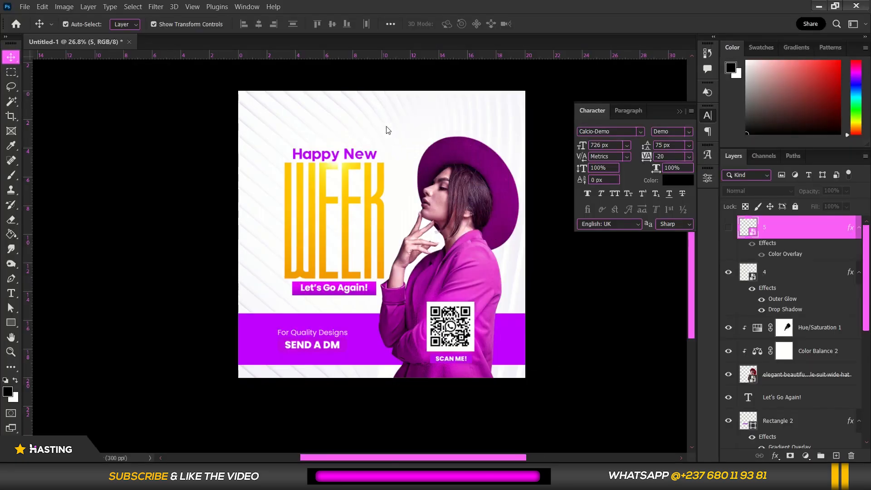
pyautogui.moveTo(525, 148); pyautogui.dragTo(432, 227)
pyautogui.moveTo(400, 237); pyautogui.dragTo(348, 127)
pyautogui.press('Return')
# Shift the logo by about 0.30 cm horizontally and 0.25 cm vertically near the flyer's top centre, then deselect it
pyautogui.scroll(4, 389, 108)
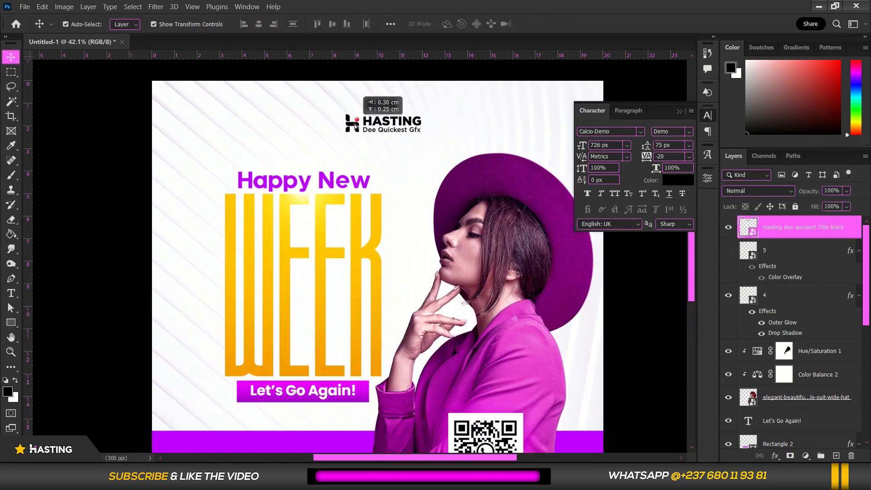
pyautogui.scroll(-8, 353, 127)
pyautogui.click(395, 105)
pyautogui.scroll(4, 390, 172)
pyautogui.scroll(-4, 364, 279)
pyautogui.scroll(4, 377, 247)
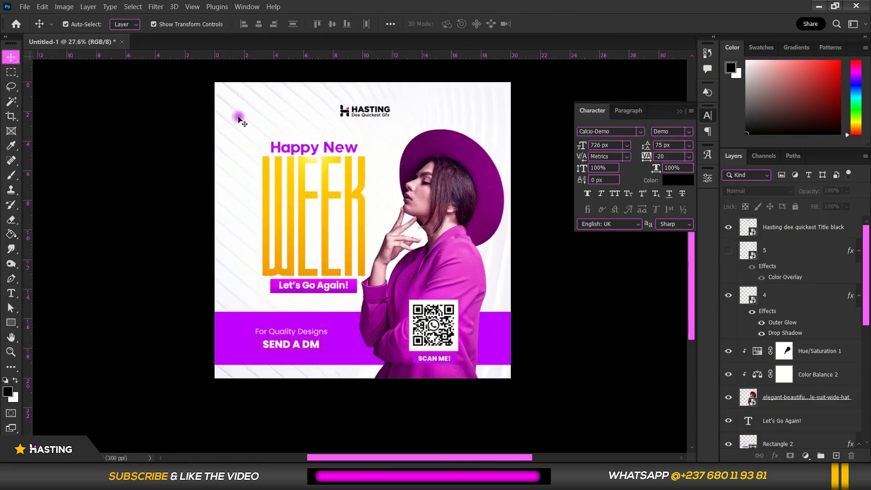
# Select the "Happy New" title, WEEK, glow and "Let's Go Again!" bar together and move them slightly up
pyautogui.moveTo(249, 131); pyautogui.dragTo(285, 213)
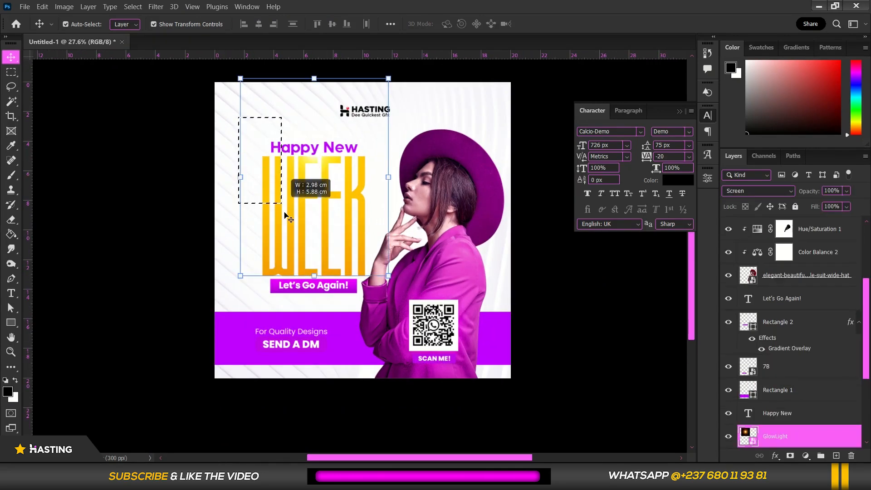
pyautogui.moveTo(298, 271); pyautogui.dragTo(299, 297)
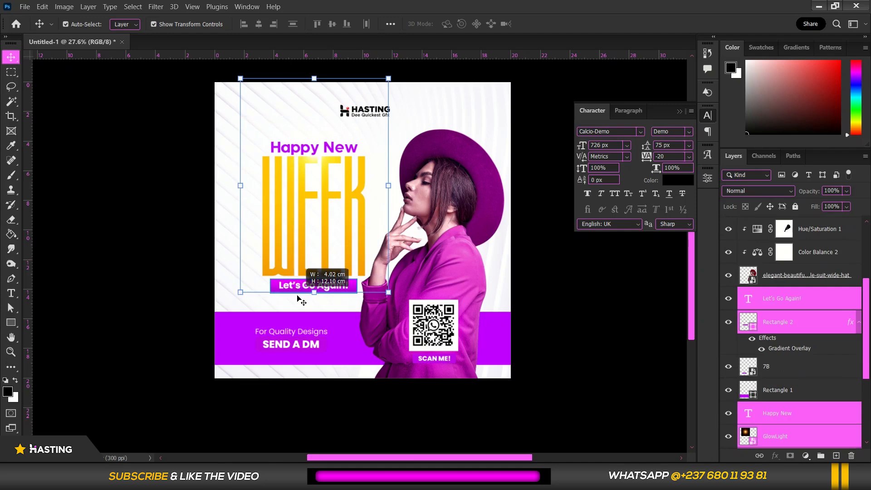
pyautogui.hotkey('shift', 'Up')
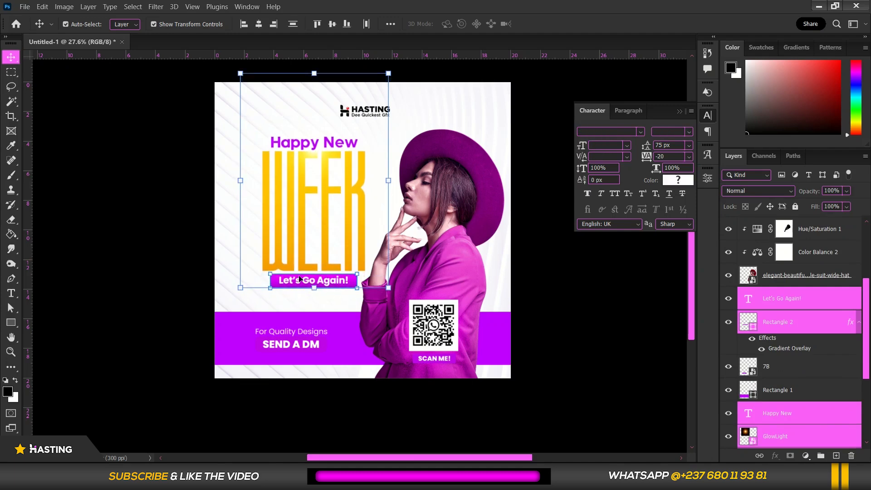
# Examine the logo, the title block and the contact band up close and within the whole flyer
pyautogui.scroll(-2, 307, 208)
pyautogui.scroll(3, 365, 151)
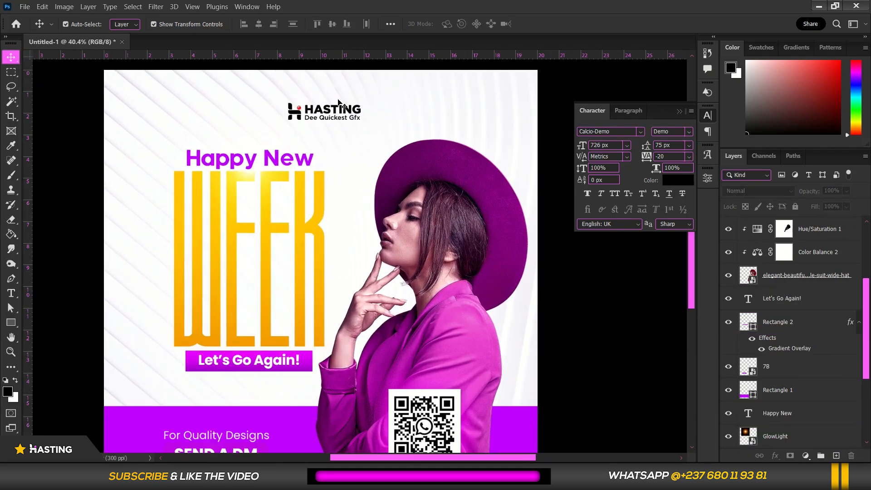
pyautogui.scroll(-1, 345, 104)
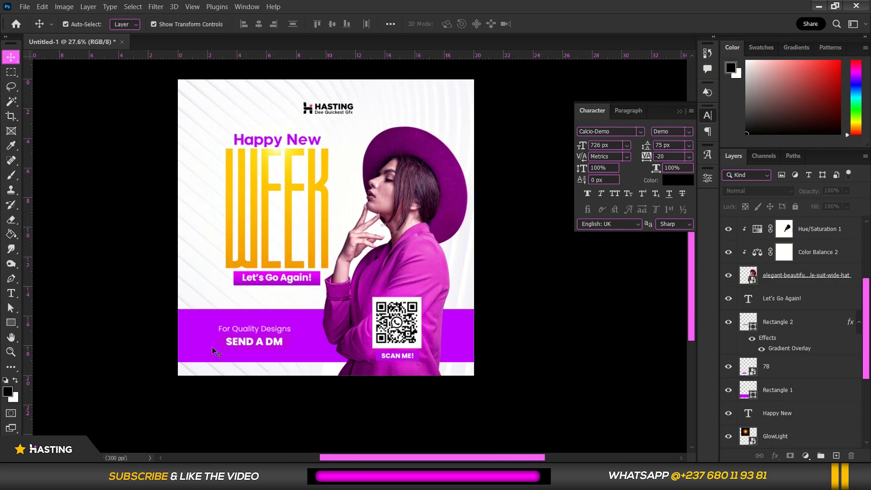
pyautogui.scroll(2, 247, 349)
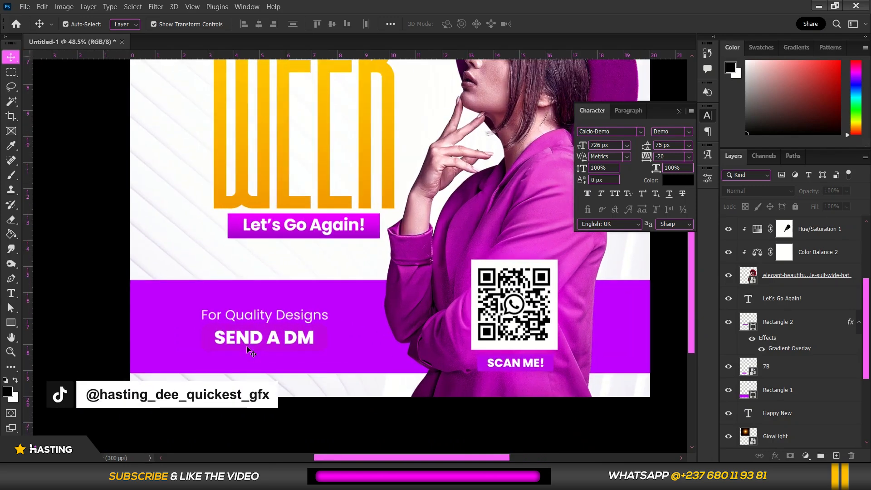
pyautogui.scroll(-2, 247, 345)
pyautogui.scroll(1, 257, 344)
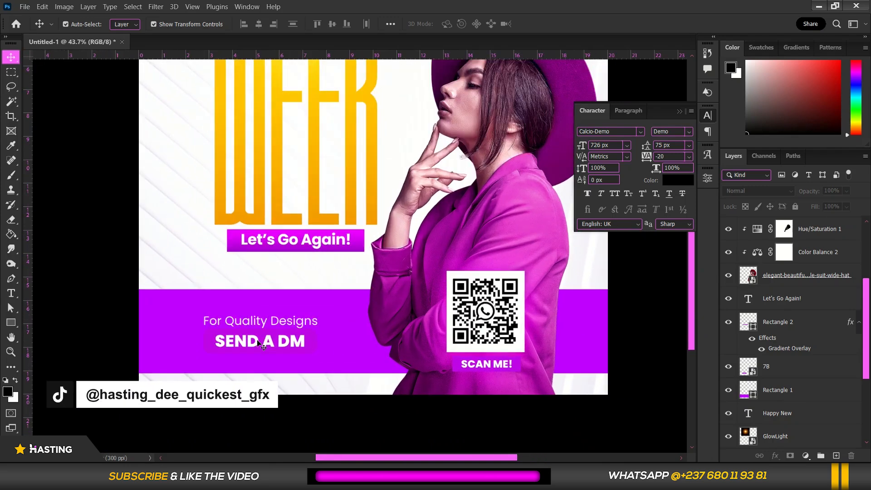
pyautogui.scroll(-2, 258, 344)
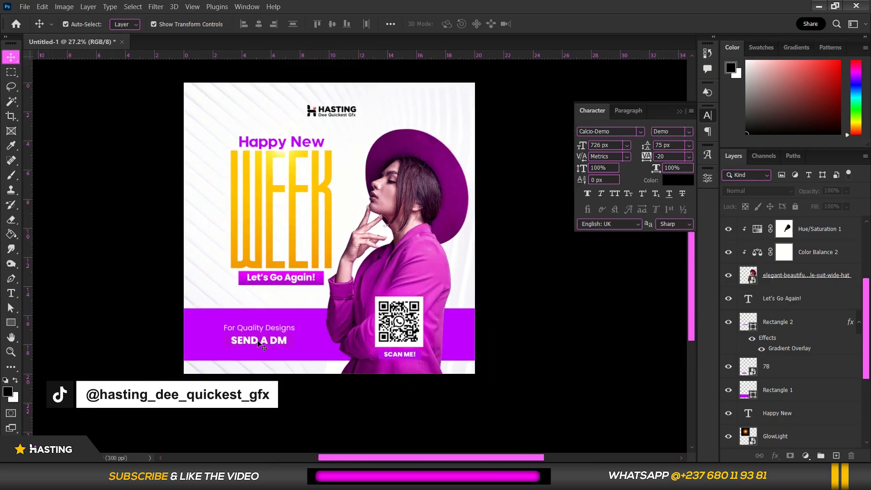